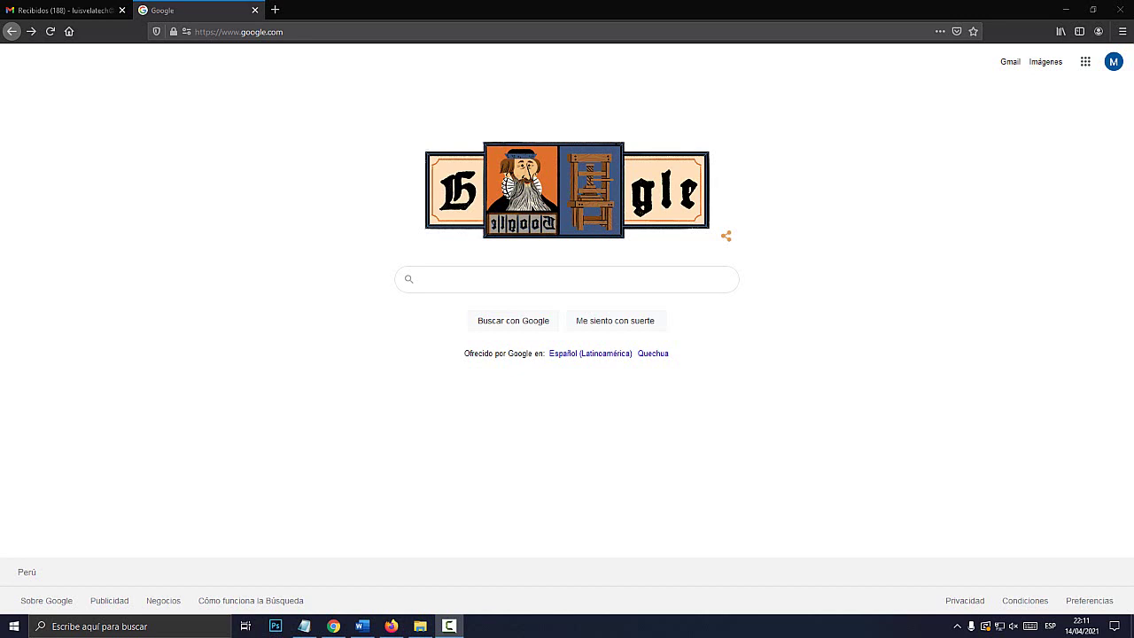
# - Return to the Google homepage tab and open Contactos from the Google apps launcher
pyautogui.hotkey('ctrl', 'shift', 'Tab')
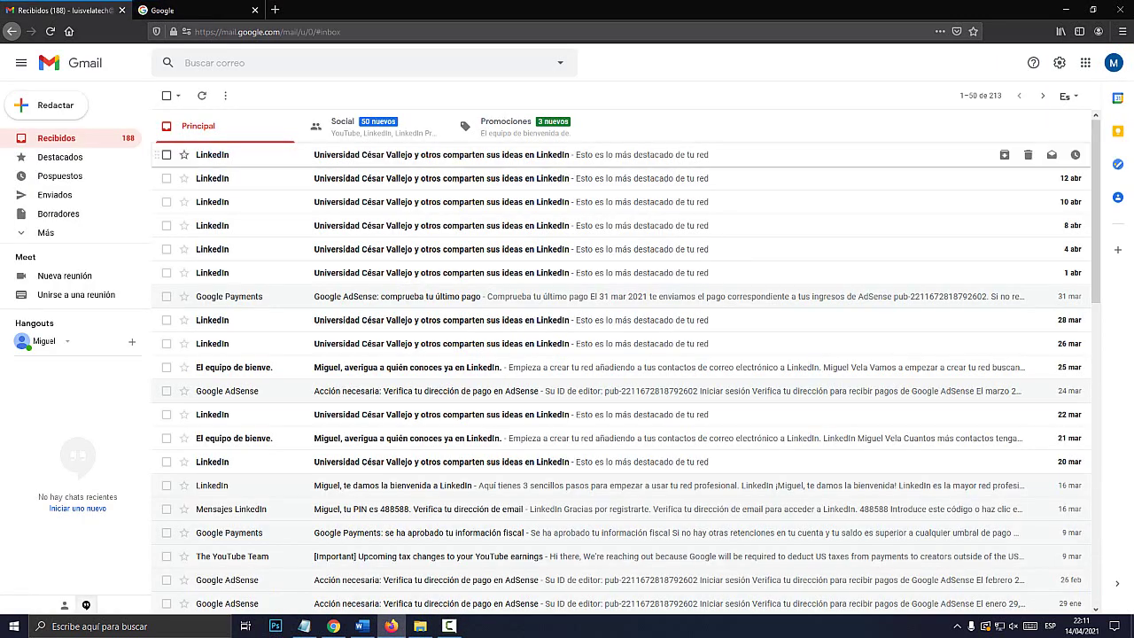
pyautogui.hotkey('ctrl', 'Tab')
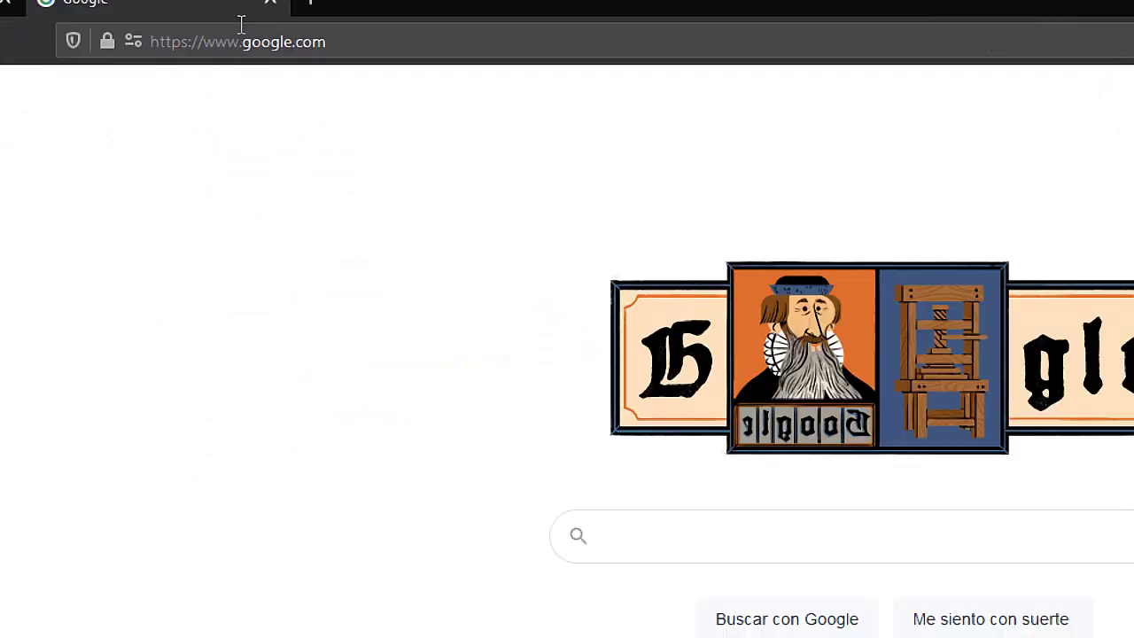
pyautogui.click(267, 36)
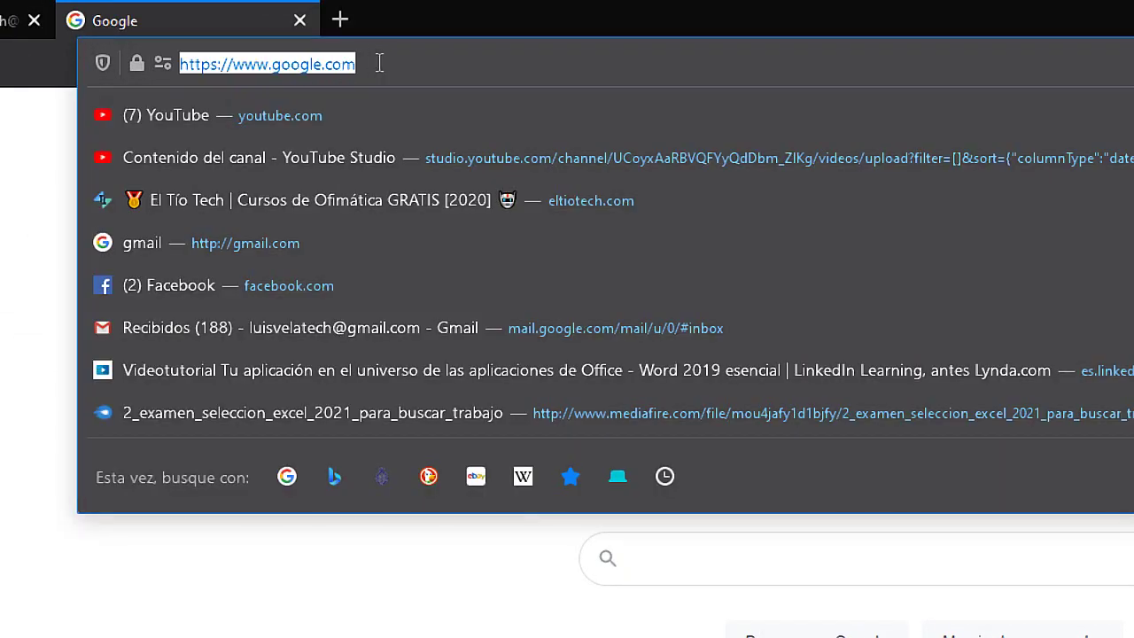
pyautogui.click(384, 62)
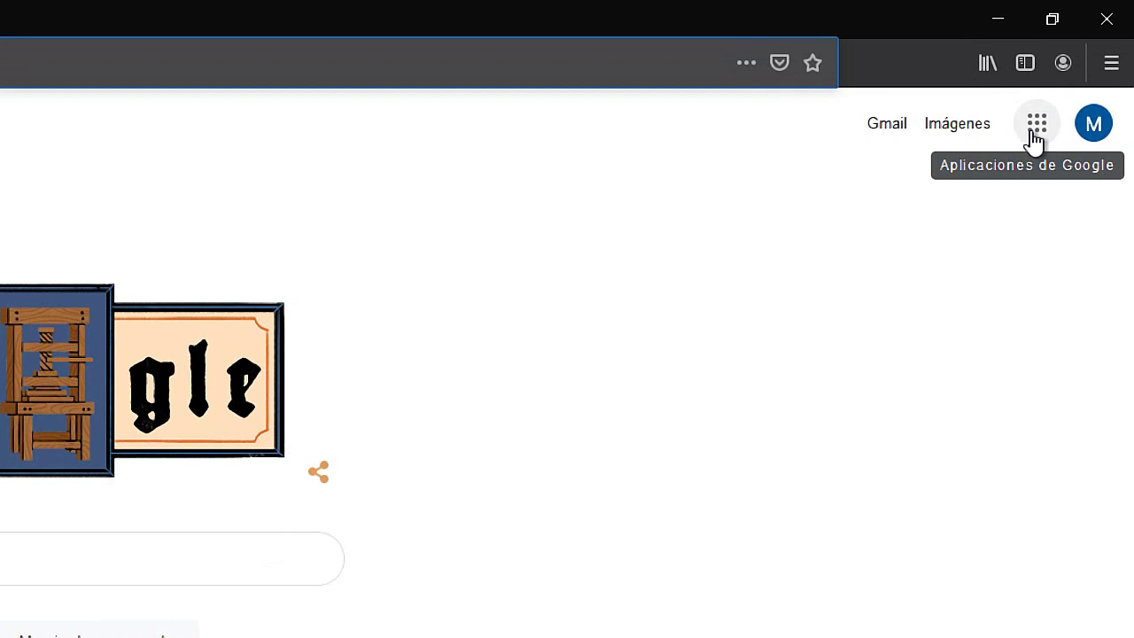
pyautogui.click(1033, 135)
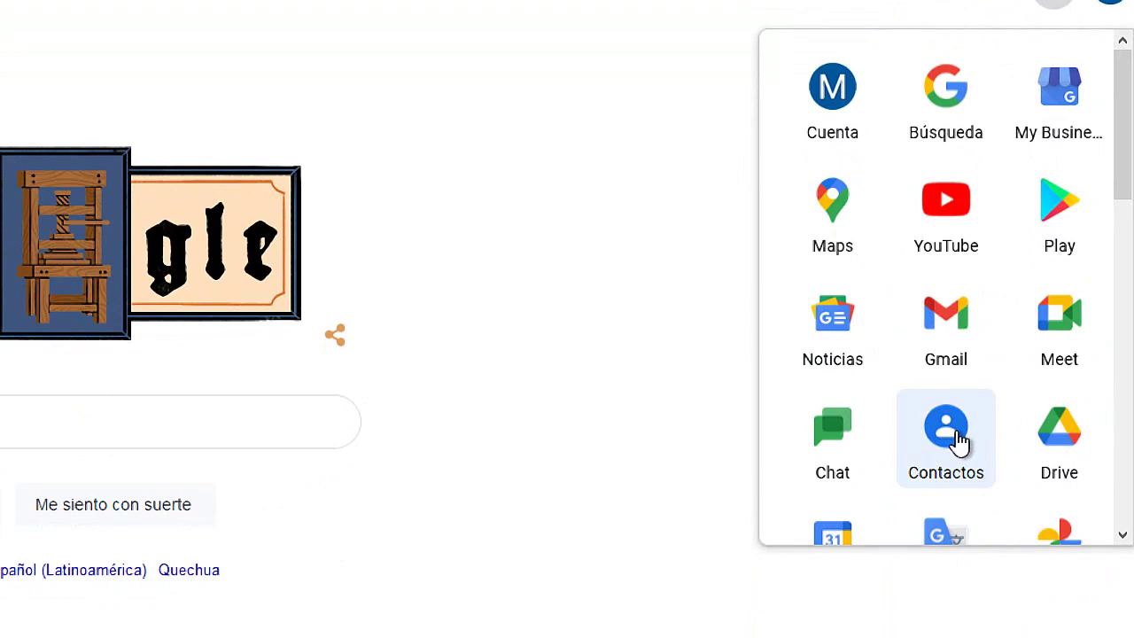
pyautogui.click(953, 434)
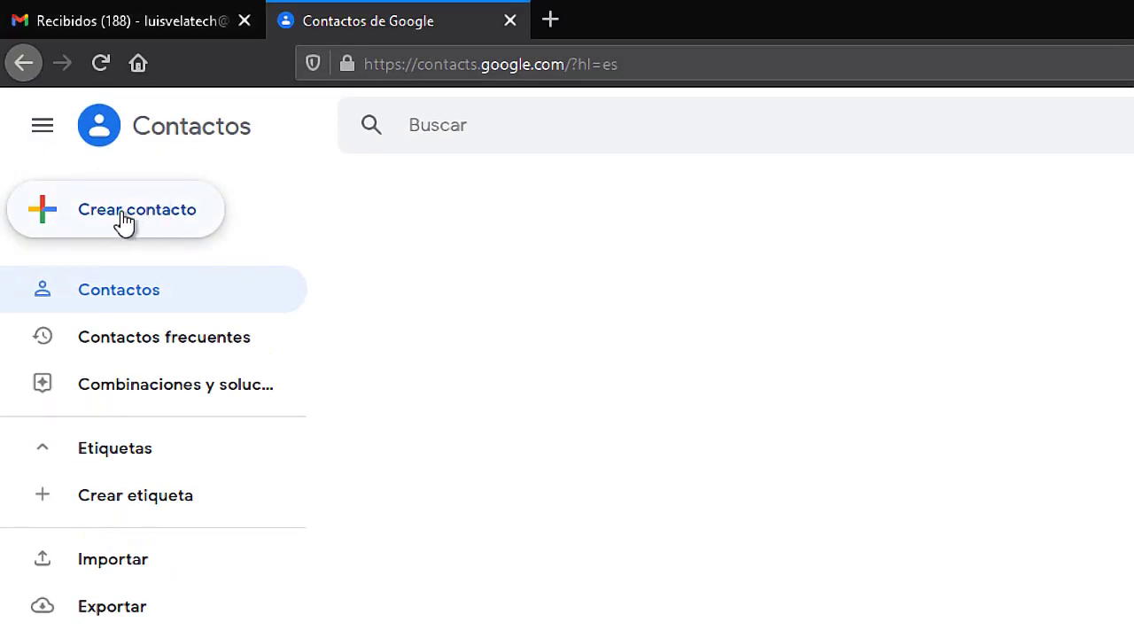
# - Create and save a contact with the person's first name, surname and a Gmail address
pyautogui.click(124, 221)
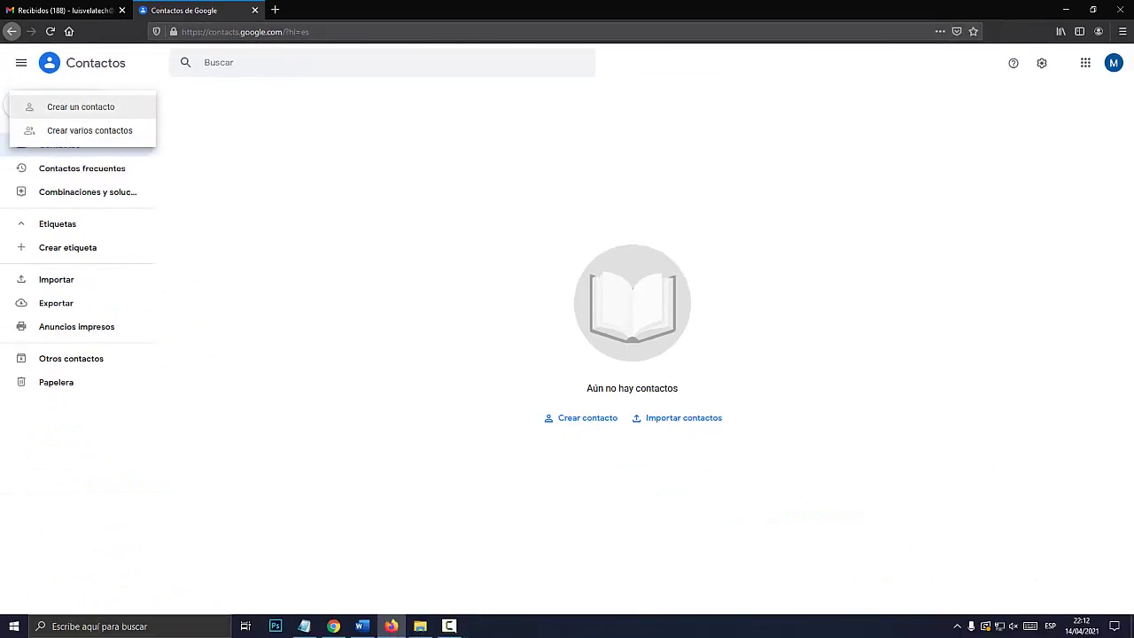
pyautogui.click(94, 112)
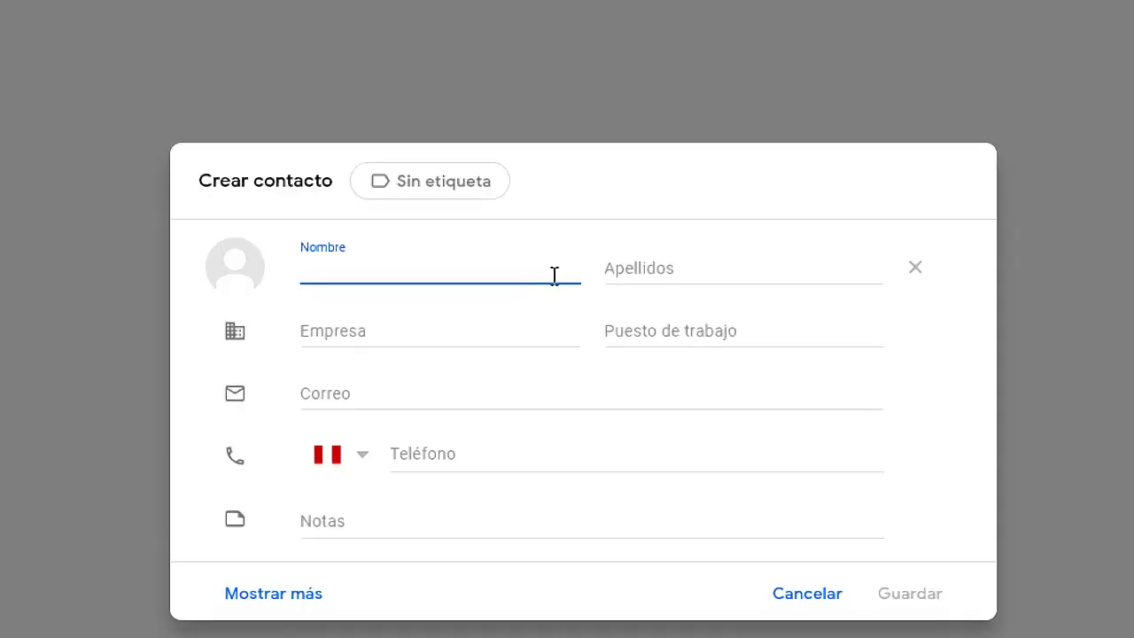
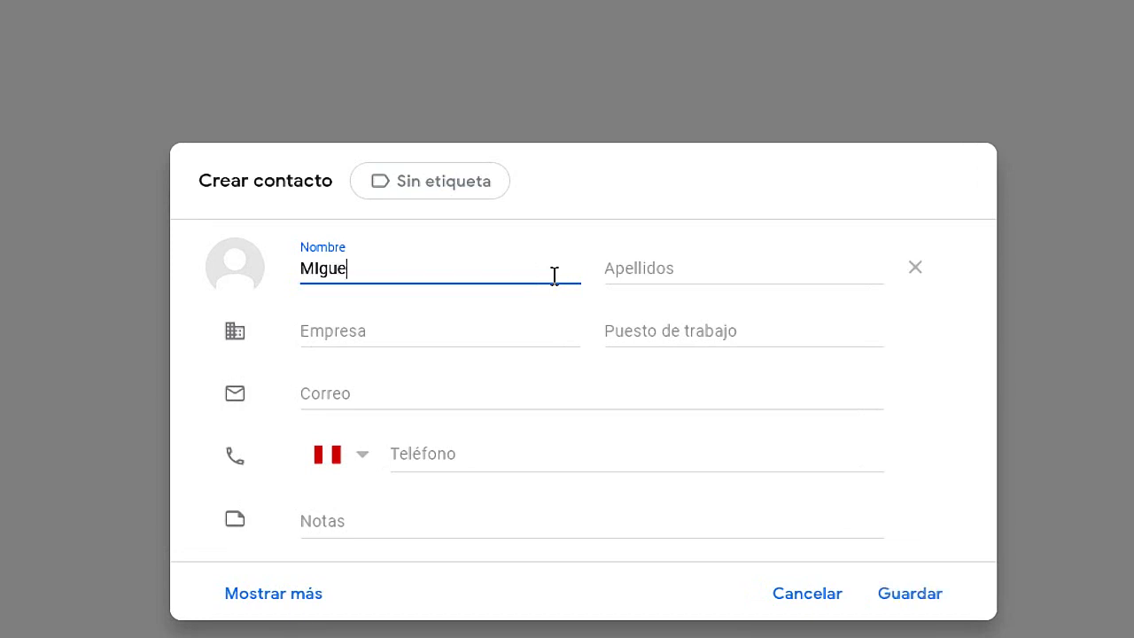
pyautogui.press('Tab')
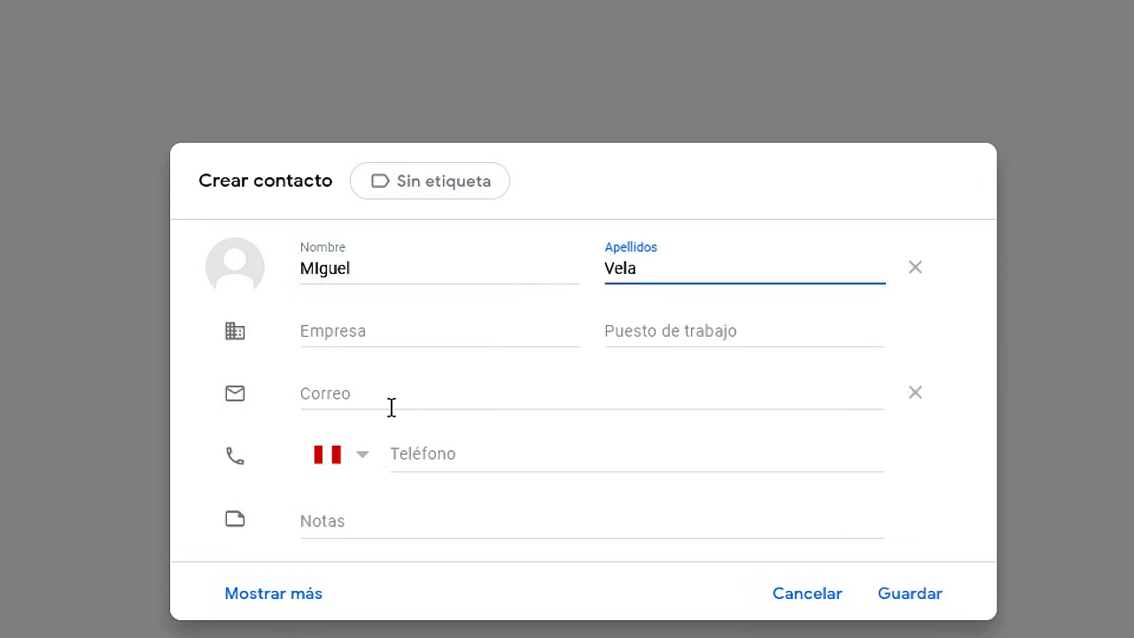
pyautogui.click(389, 397)
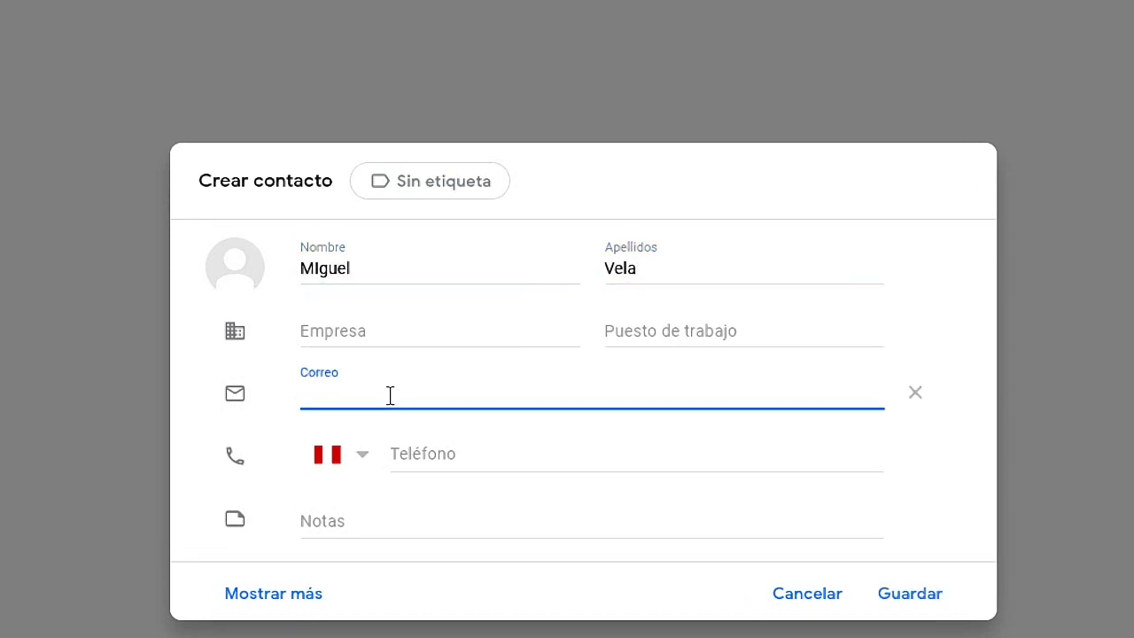
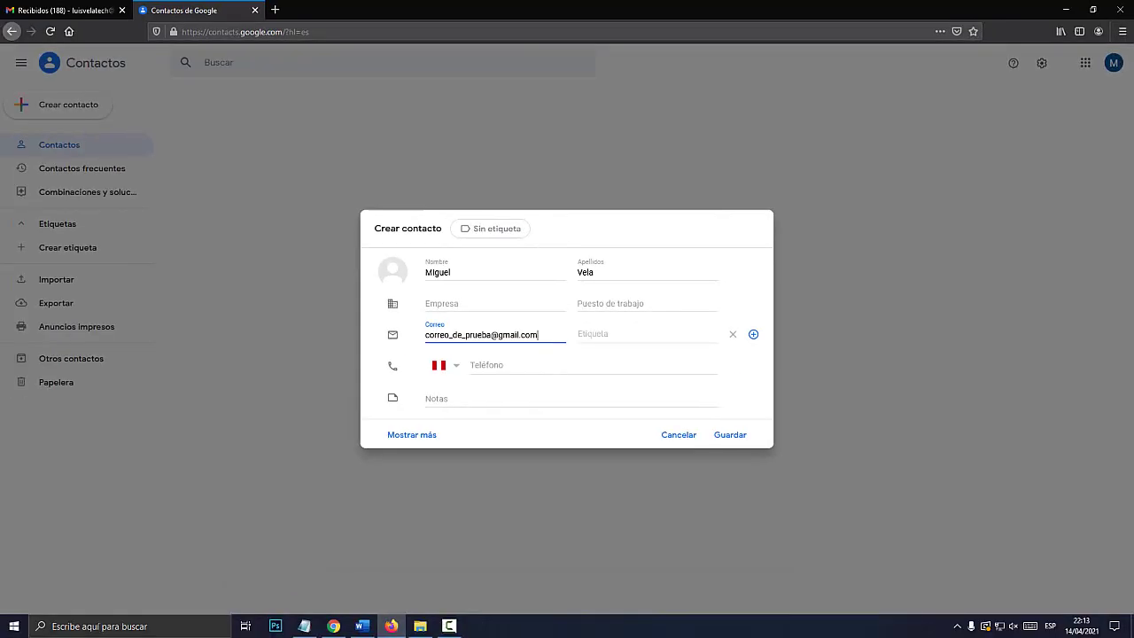
pyautogui.click(729, 434)
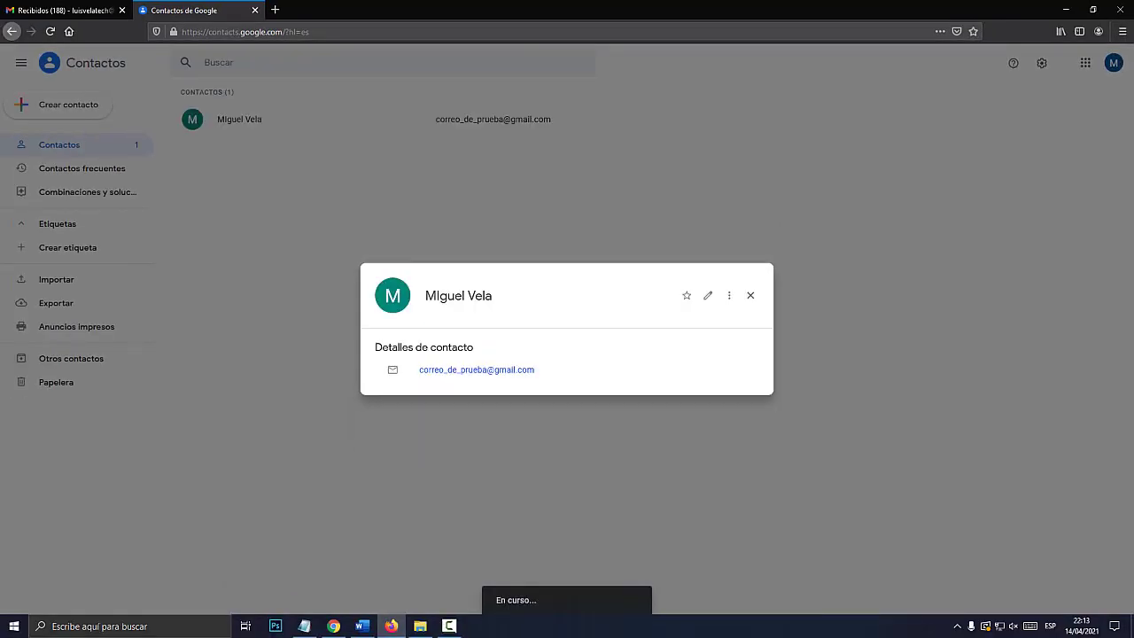
pyautogui.press('Escape')
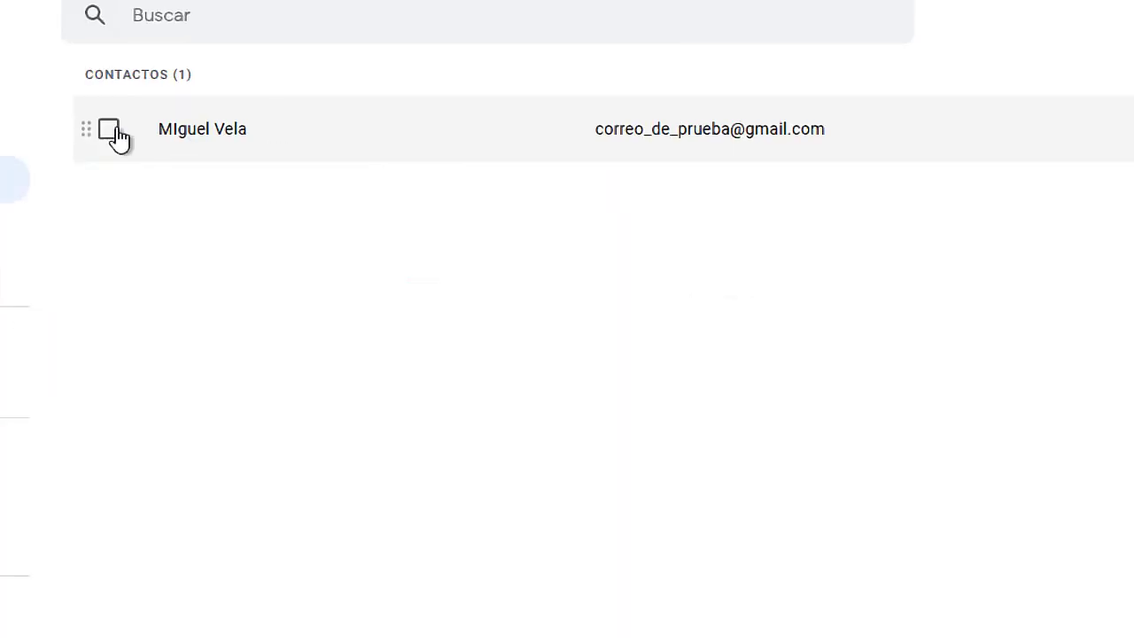
pyautogui.press('Return')
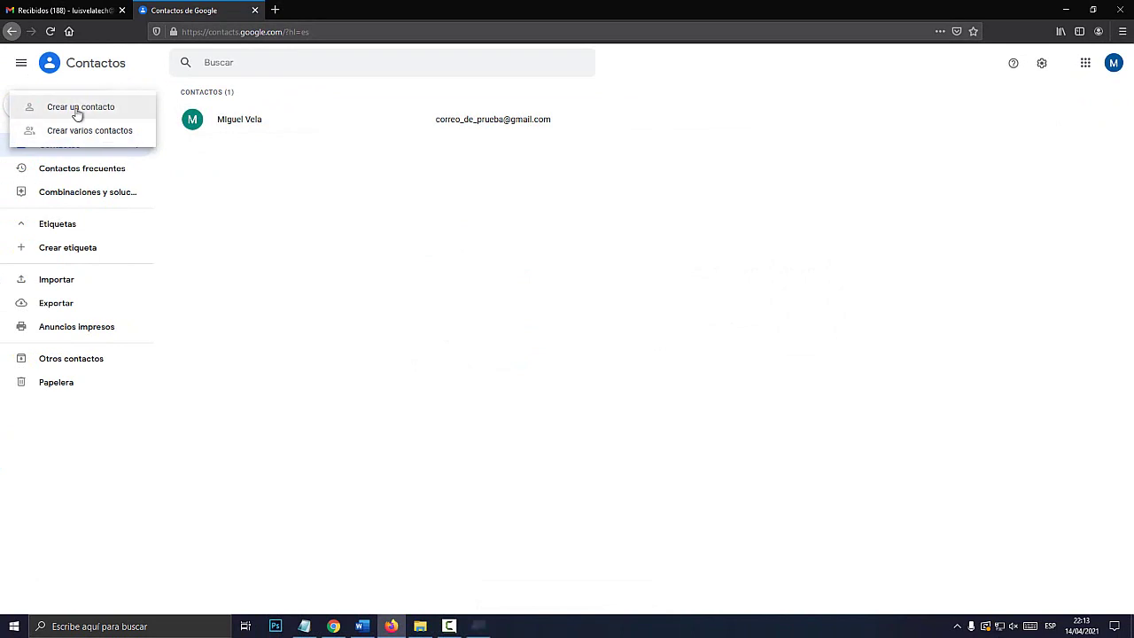
# - Create and save a contact with first name and surname 'Prueba' plus its Gmail address
pyautogui.click(109, 107)
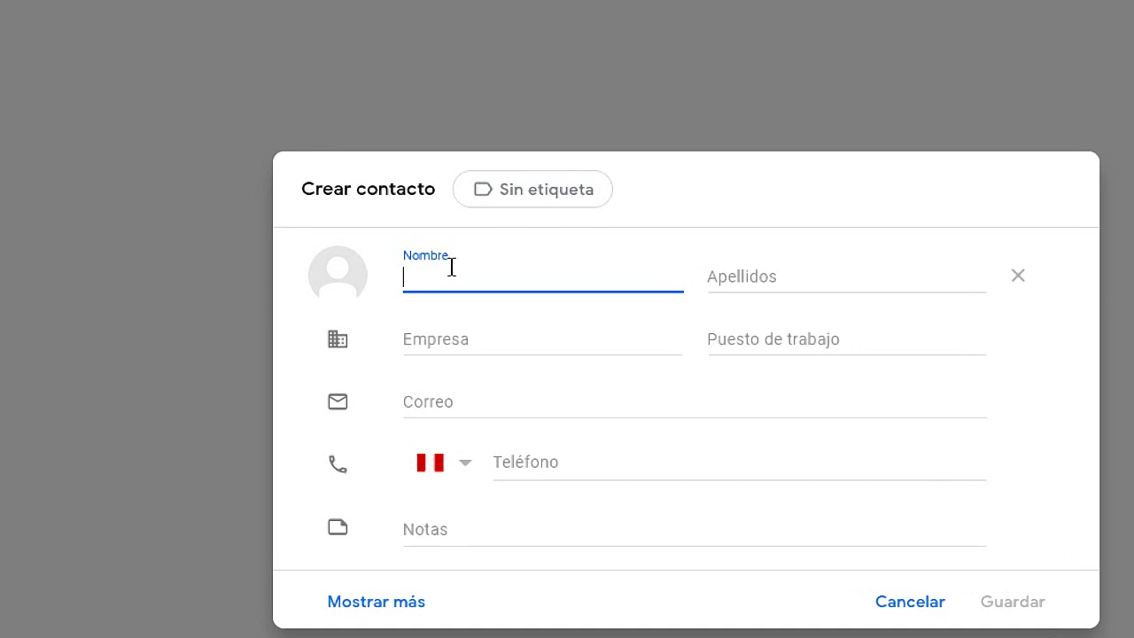
pyautogui.write('Prueba')
pyautogui.press('Tab')
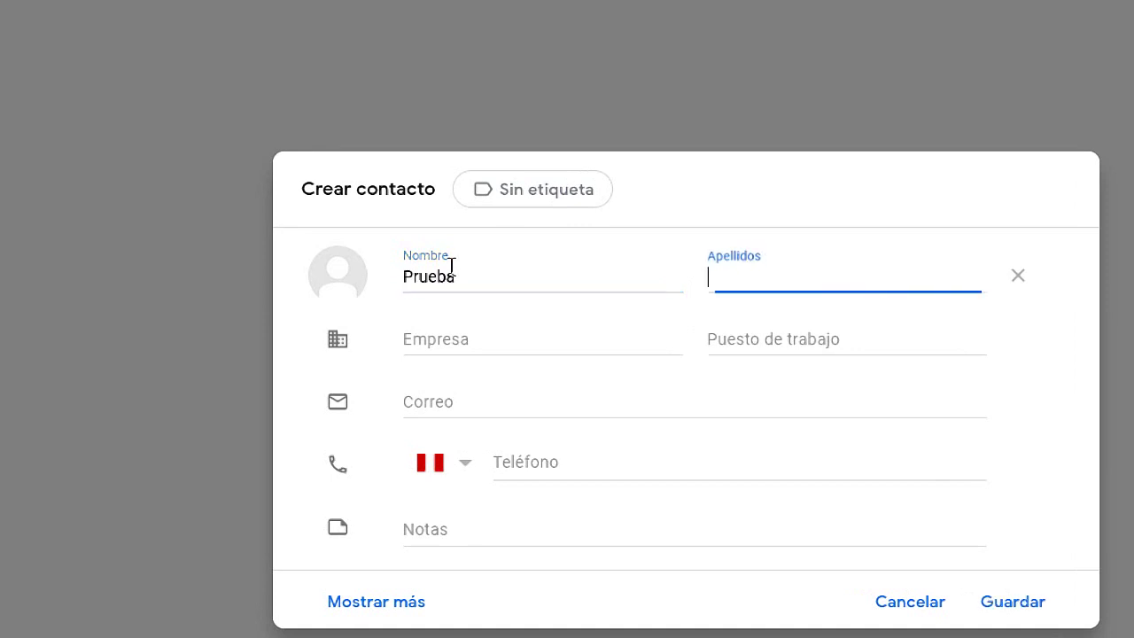
pyautogui.write('Prueba')
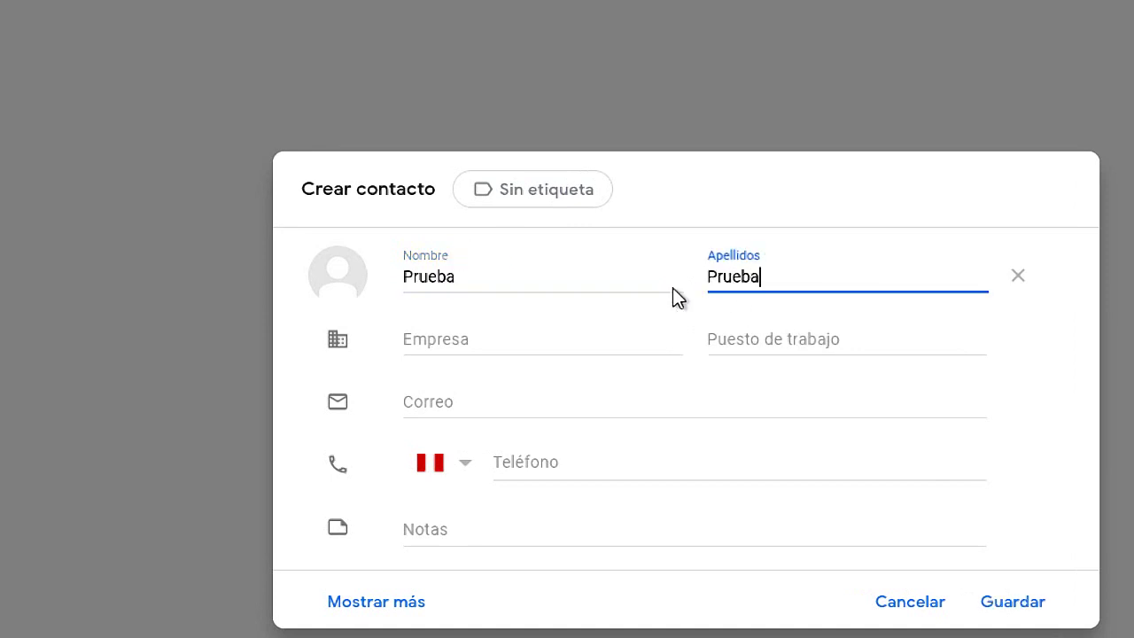
pyautogui.click(422, 398)
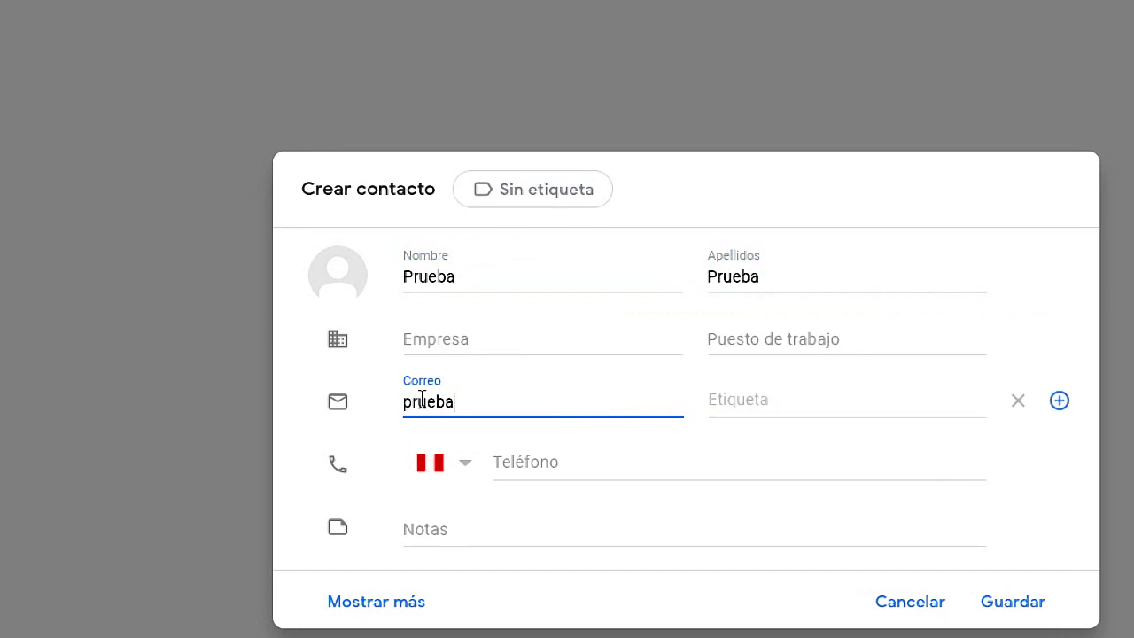
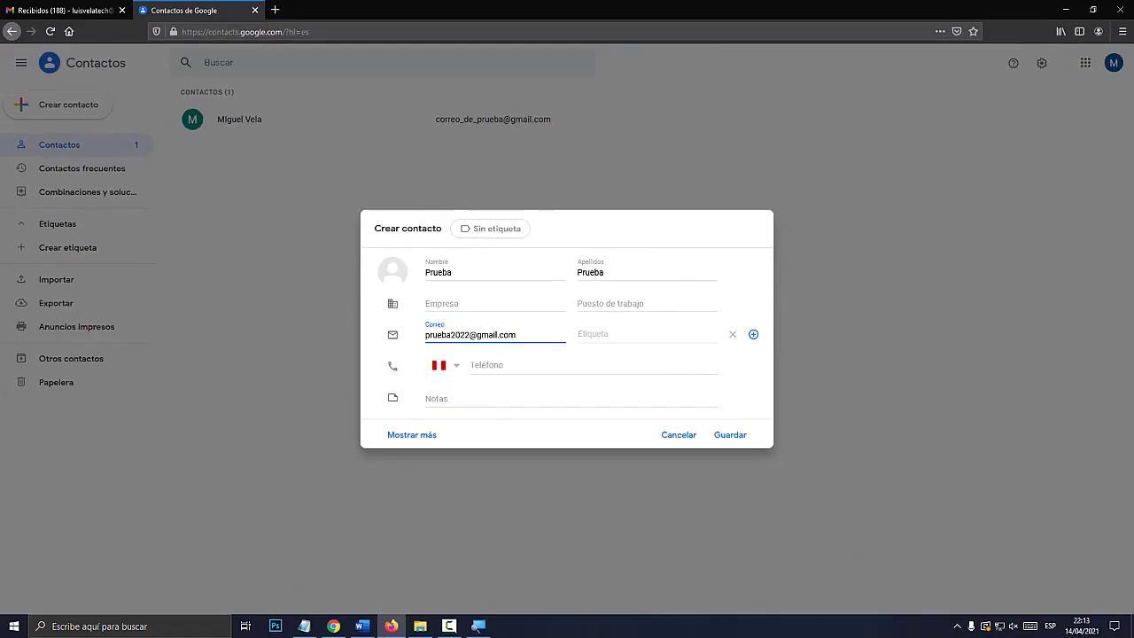
pyautogui.click(730, 434)
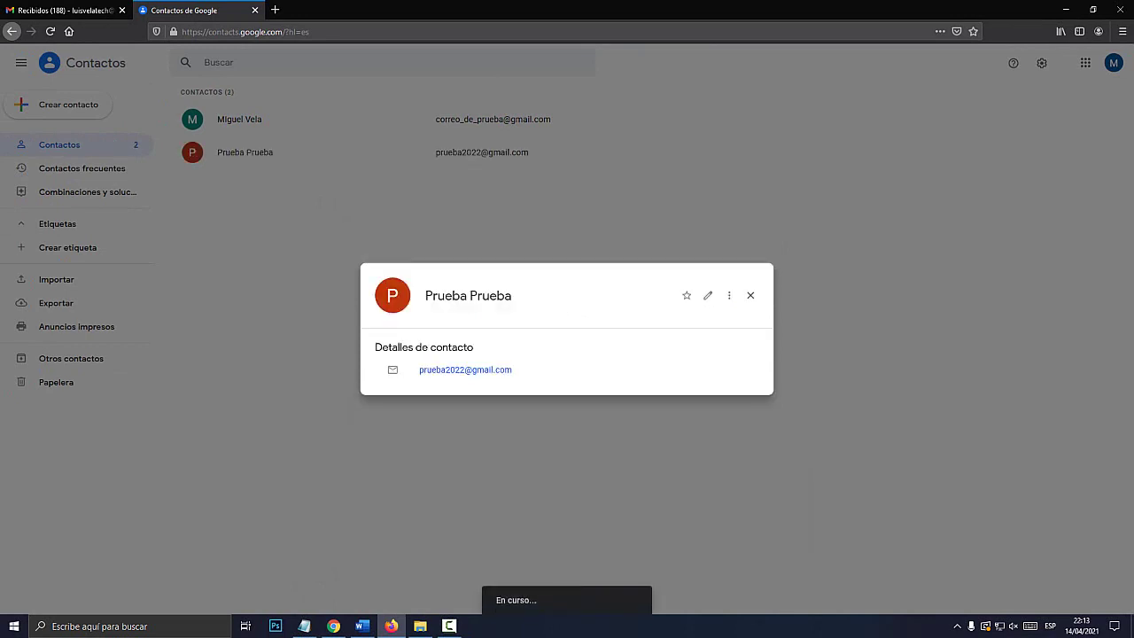
# - Close the Prueba Prueba contact card to return to the contact list
pyautogui.press('Escape')
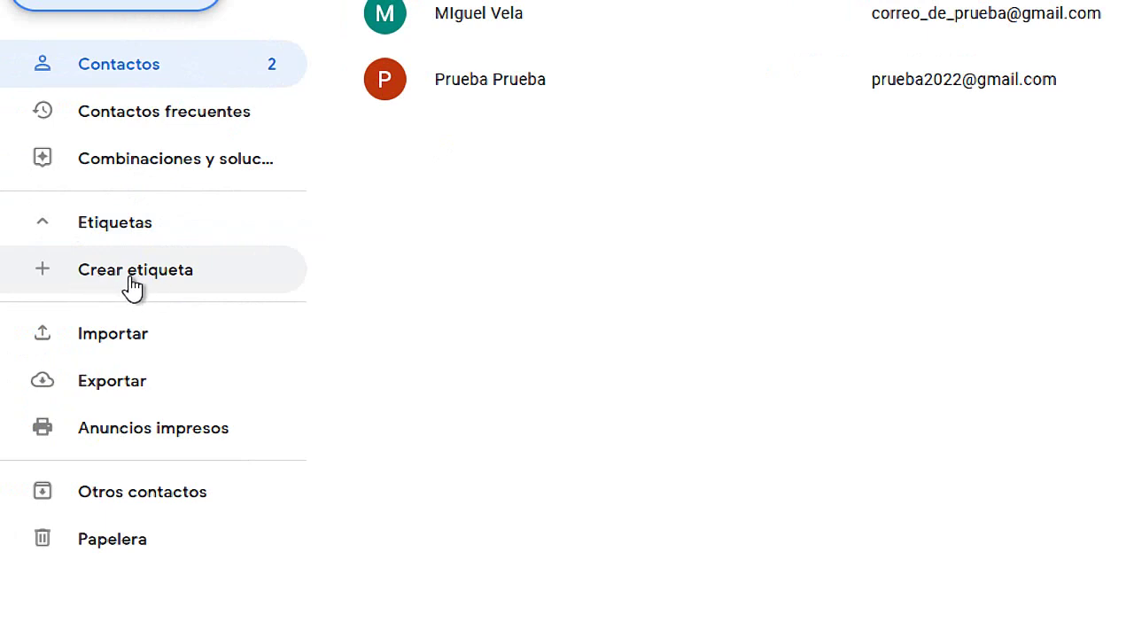
# - Create a new contact label named 'Correo de familiares', correcting the typo before saving
pyautogui.click(134, 282)
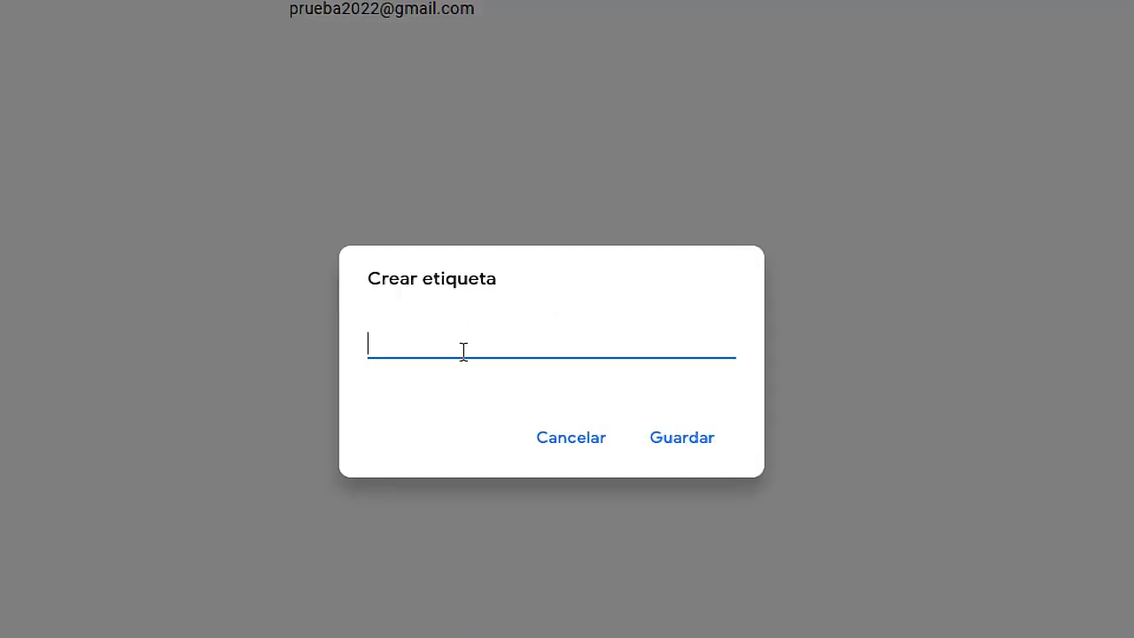
pyautogui.write('Correo de familiar5')
pyautogui.press('BackSpace')
pyautogui.write('es')
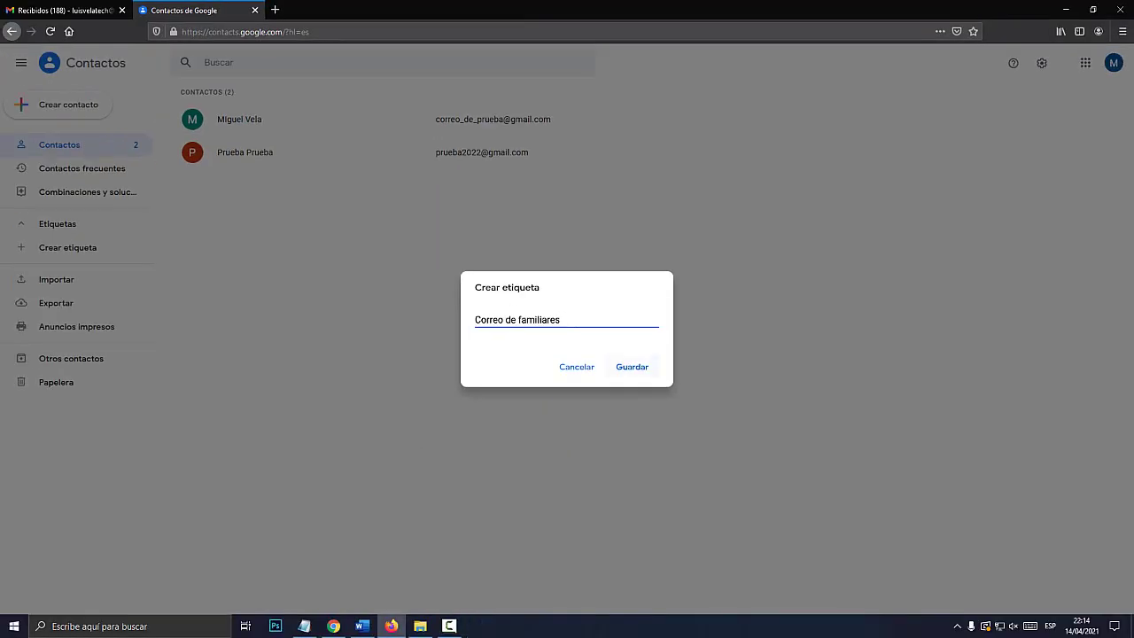
pyautogui.click(631, 367)
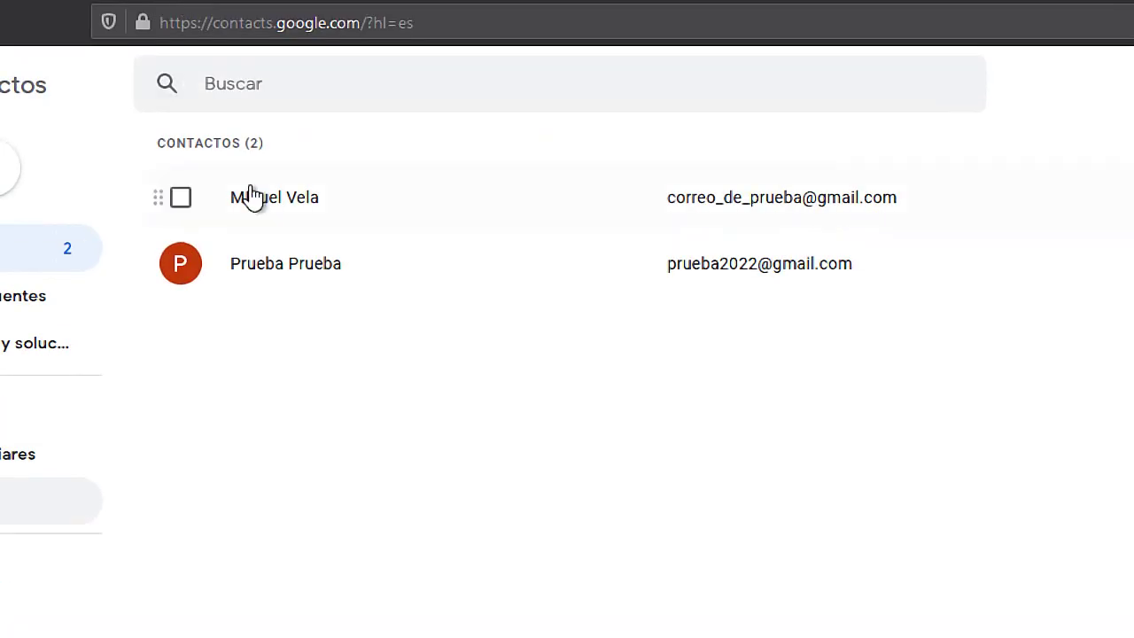
# - Apply the Correo de familiares label to the first contact, then close its card
pyautogui.click(284, 201)
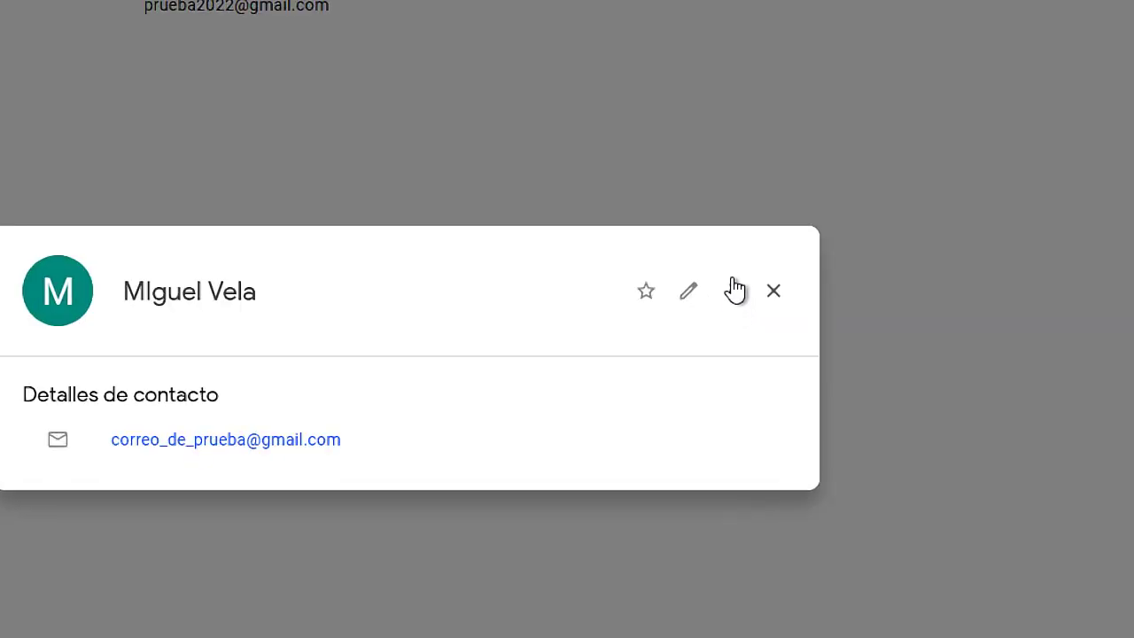
pyautogui.click(732, 301)
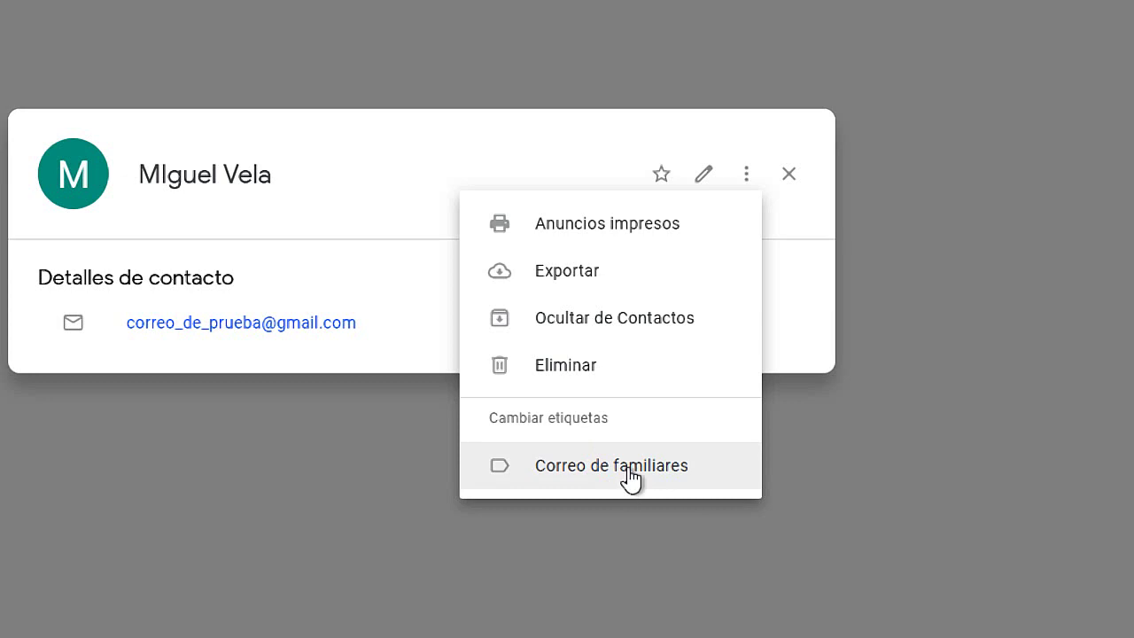
pyautogui.click(635, 471)
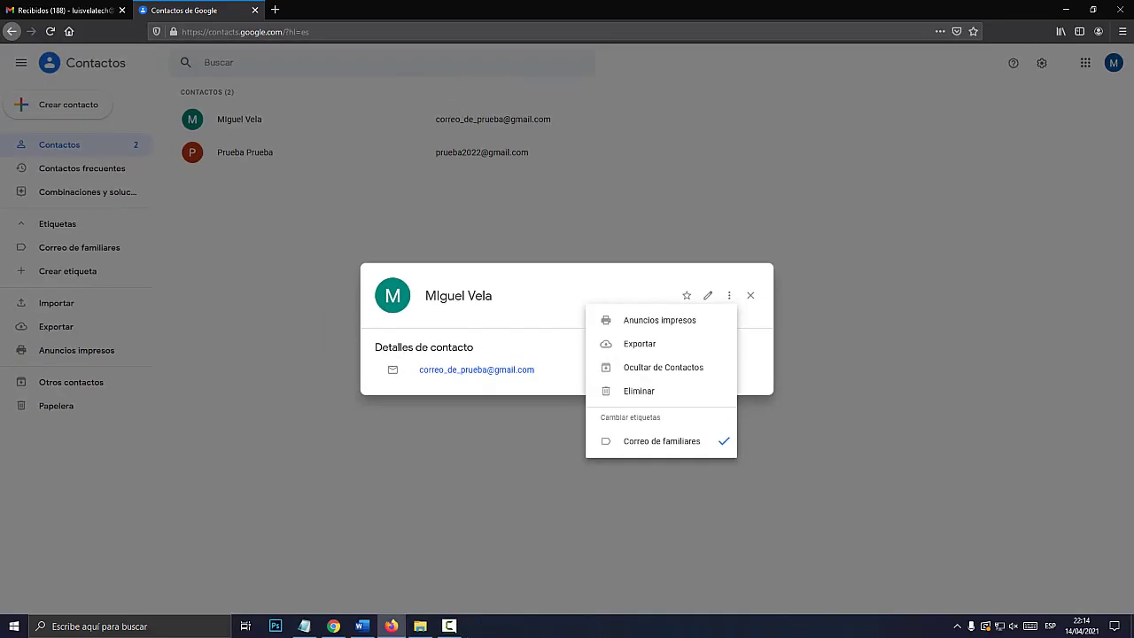
pyautogui.click(761, 289)
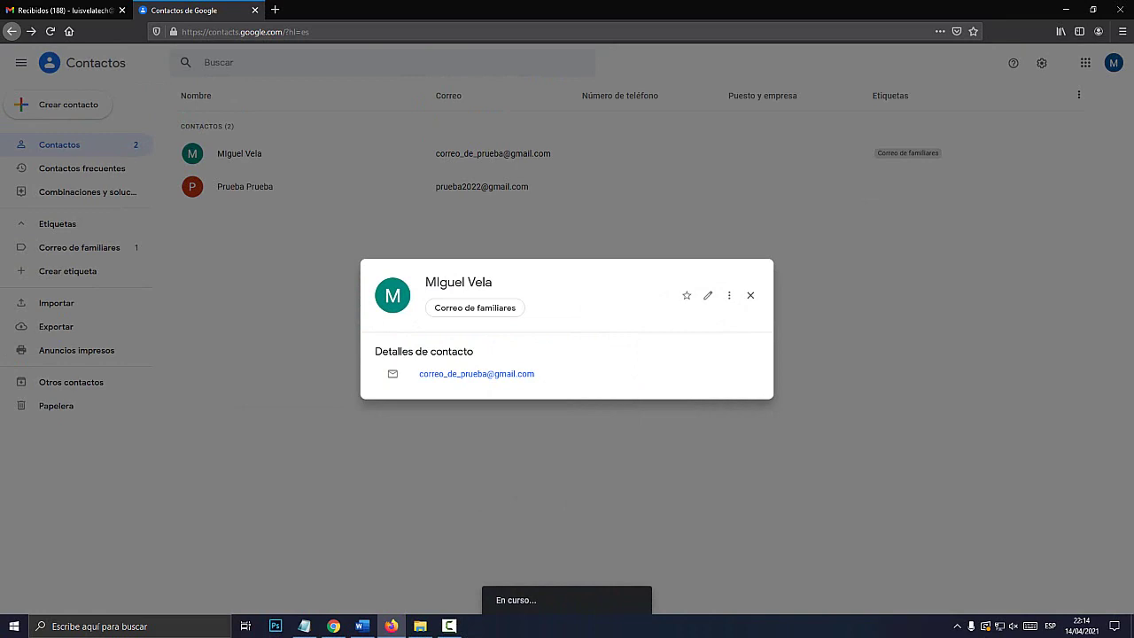
pyautogui.press('Escape')
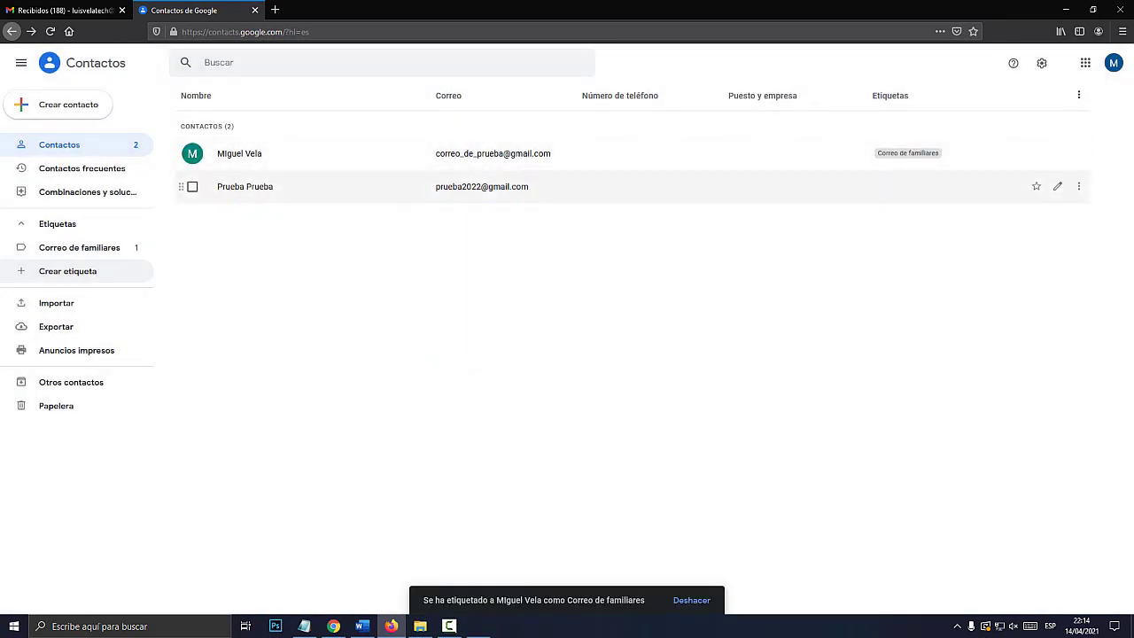
pyautogui.moveTo(131, 257)
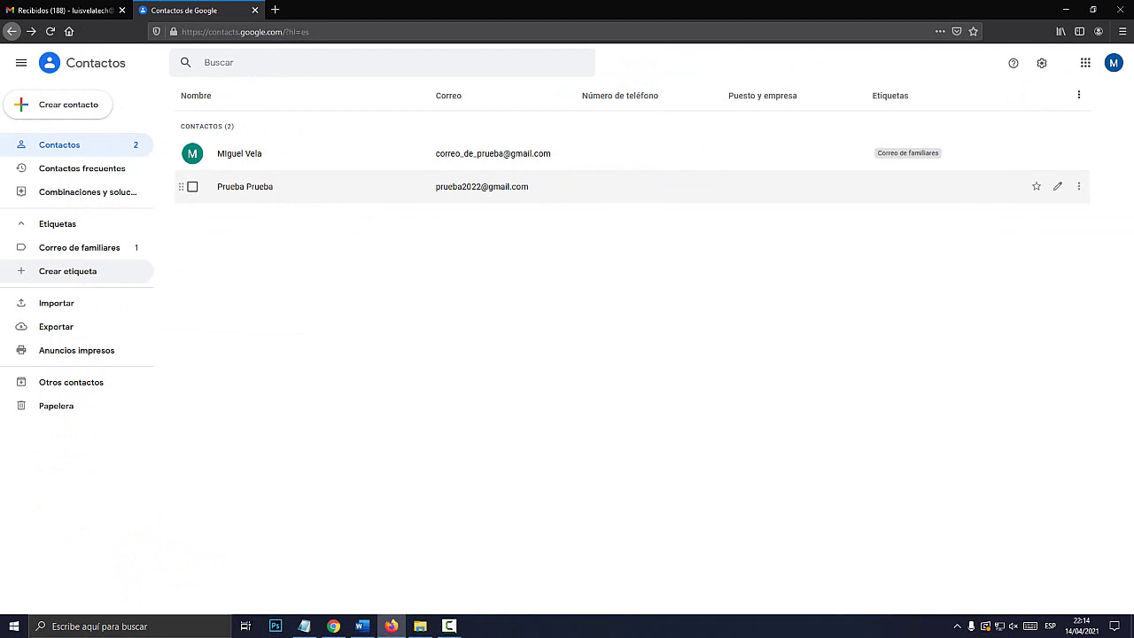
# - Apply the Correo de familiares label to the Prueba Prueba contact and close its card
pyautogui.click(245, 186)
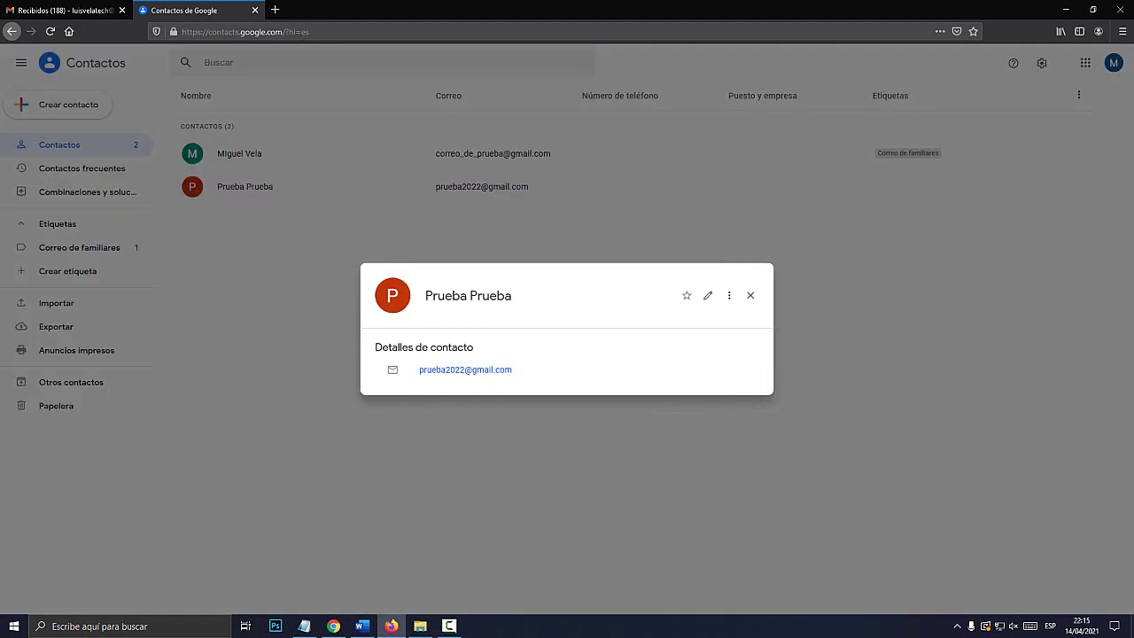
pyautogui.click(728, 295)
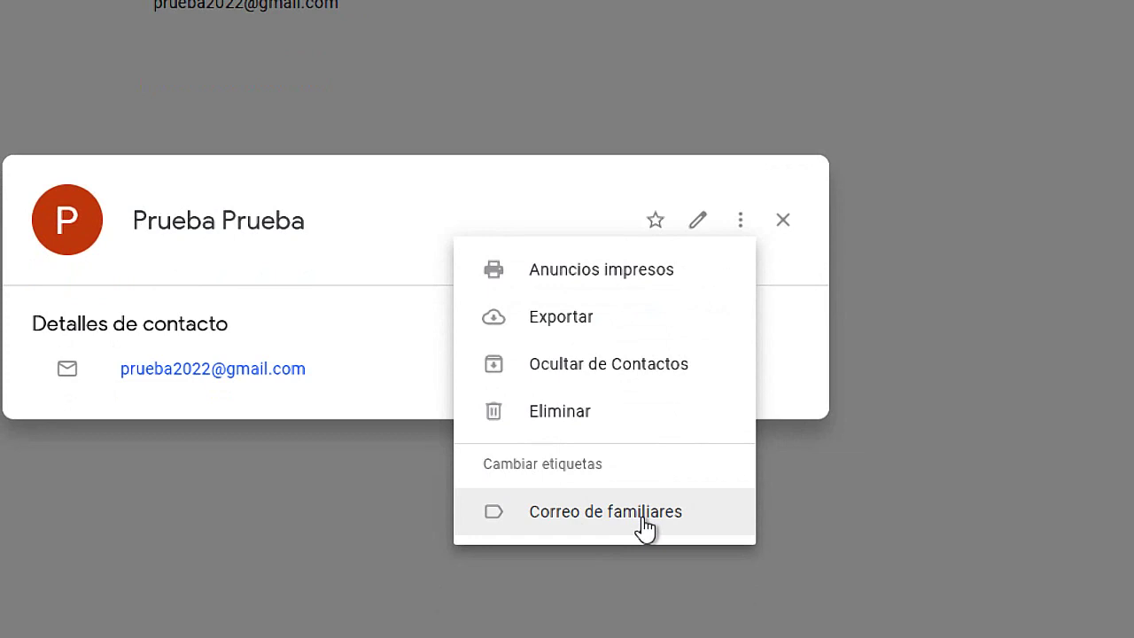
pyautogui.click(645, 526)
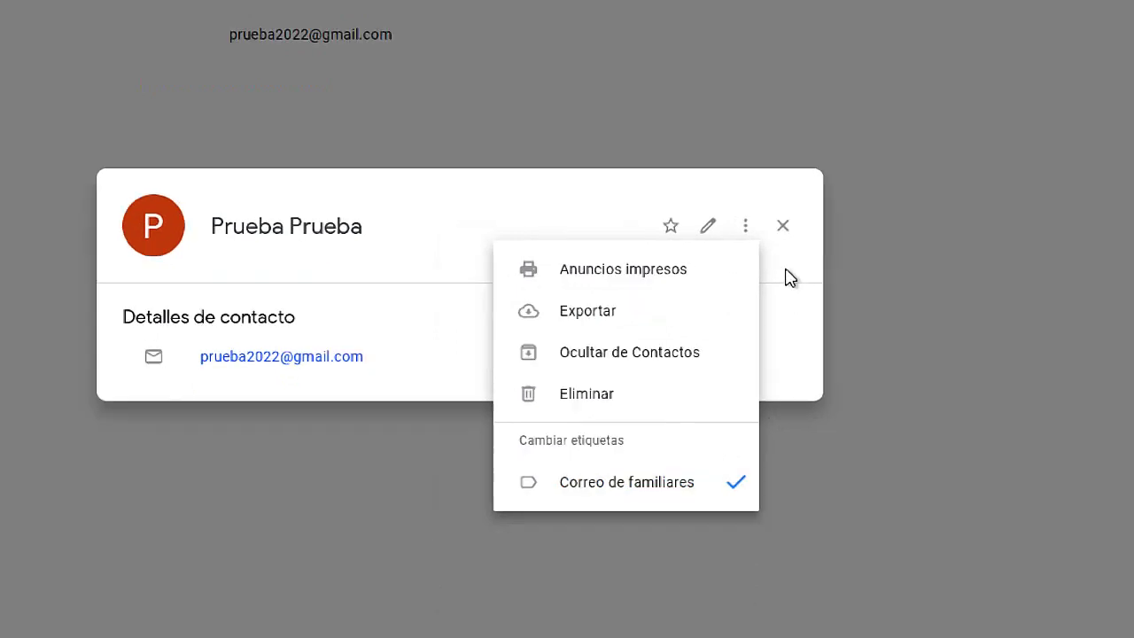
pyautogui.click(790, 277)
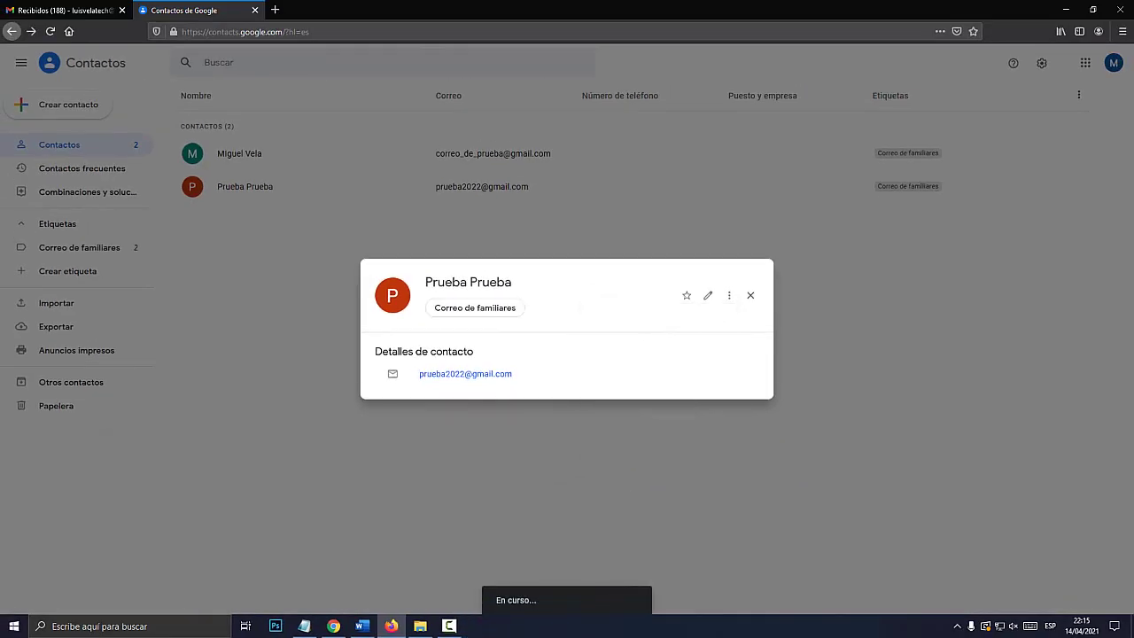
pyautogui.click(750, 295)
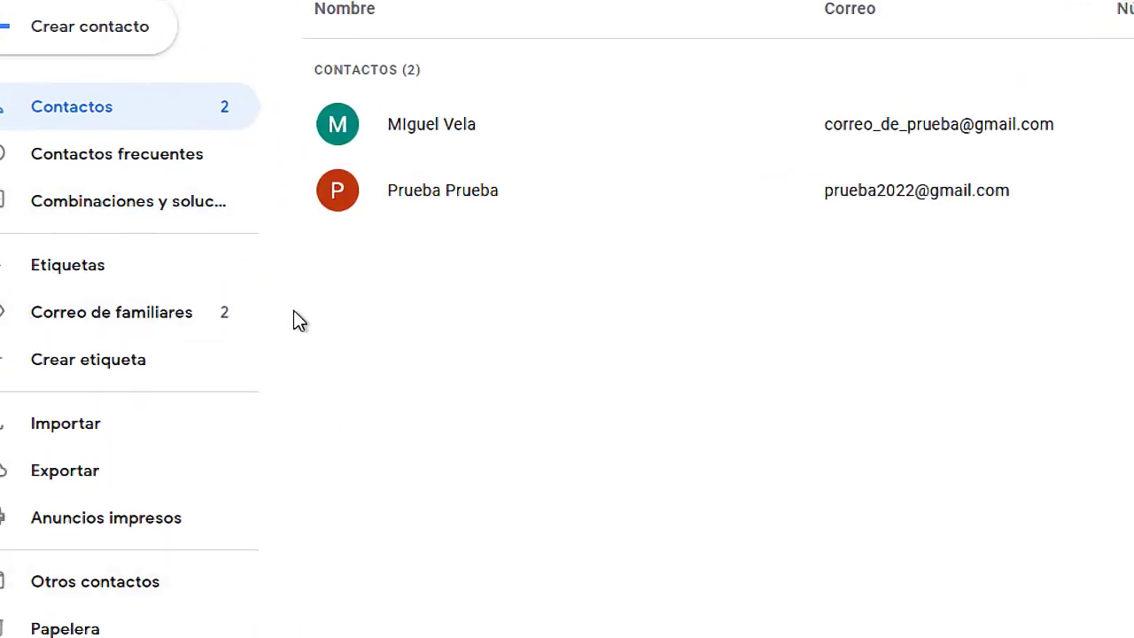
# - Filter the contacts by the Correo de familiares label, then switch to the Gmail tab
pyautogui.click(106, 315)
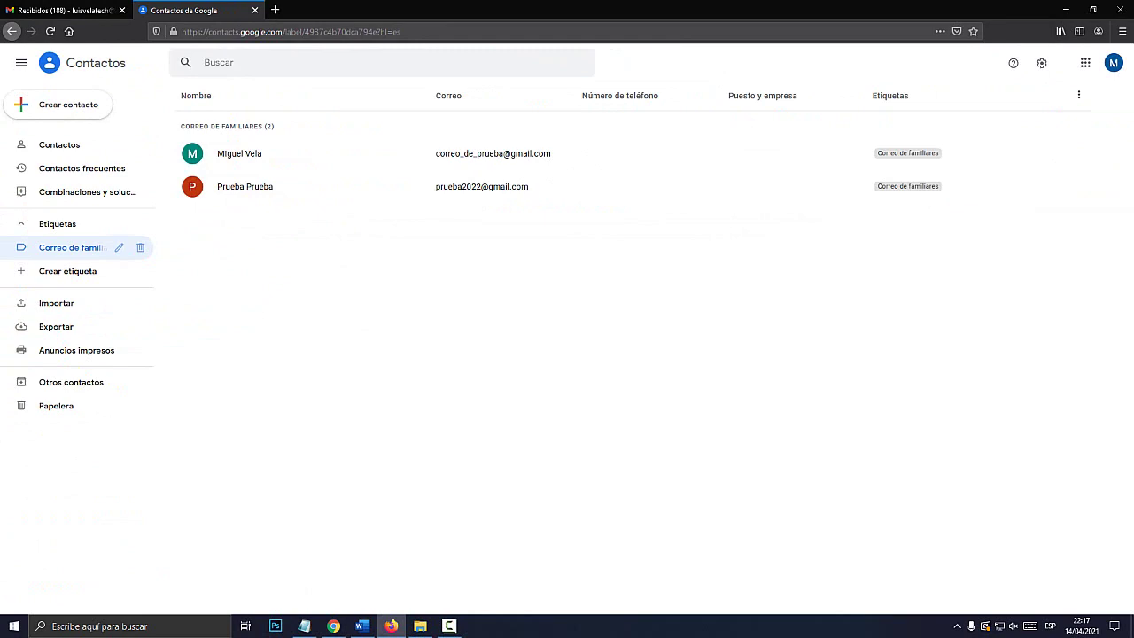
pyautogui.hotkey('ctrl', 'shift', 'Tab')
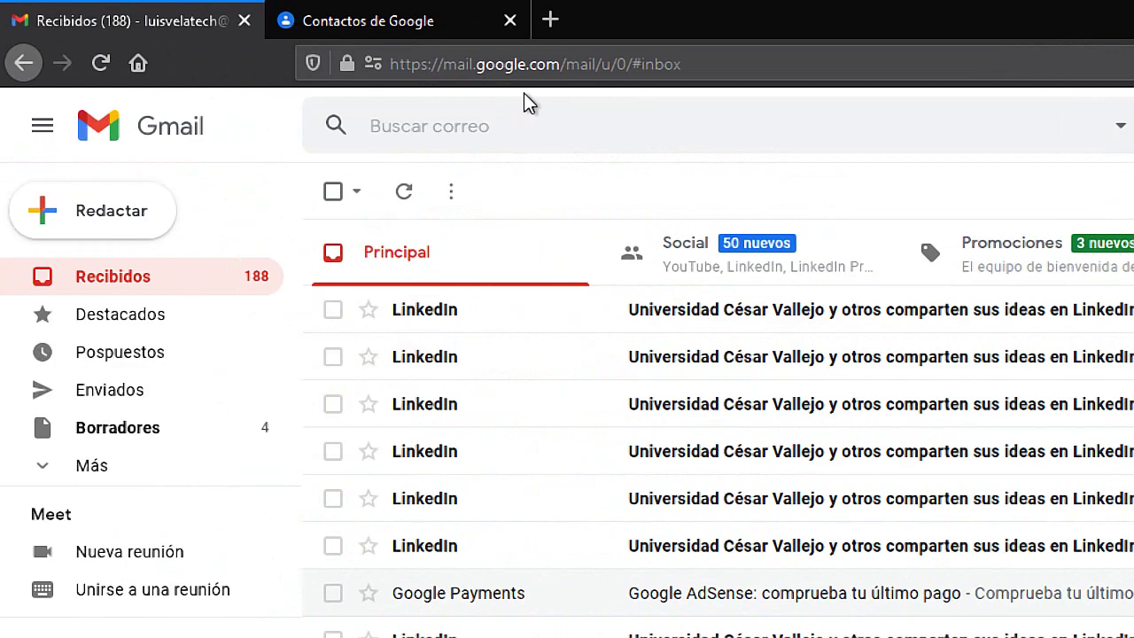
# - Load gmail.com in the tab and reload the inbox
pyautogui.click(525, 58)
pyautogui.write('gmail.com')
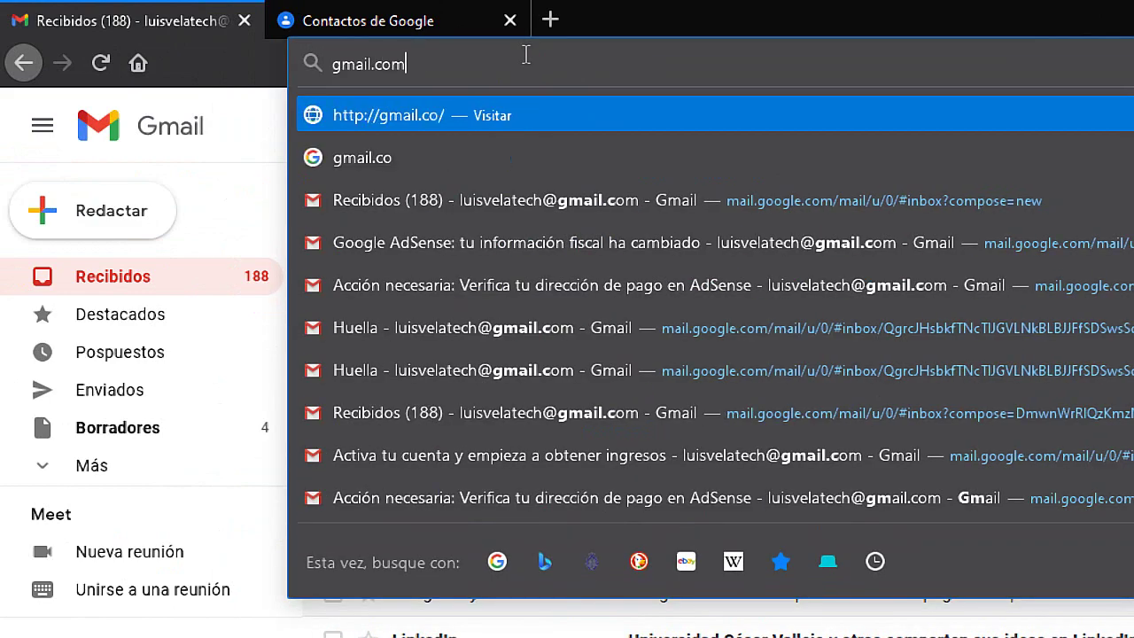
pyautogui.press('Return')
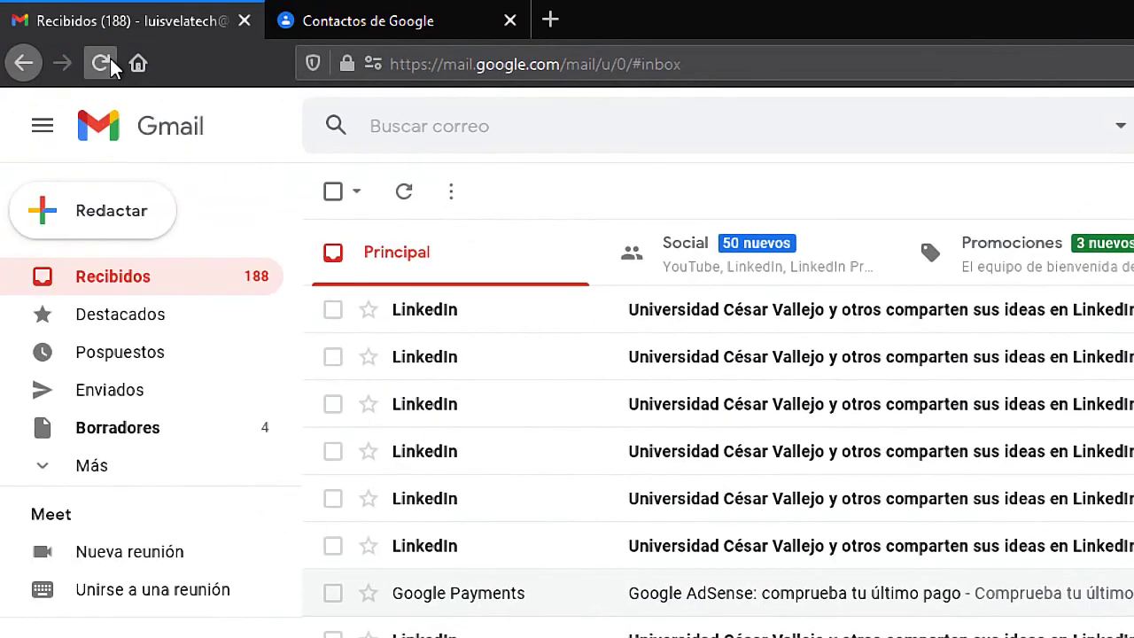
pyautogui.click(99, 64)
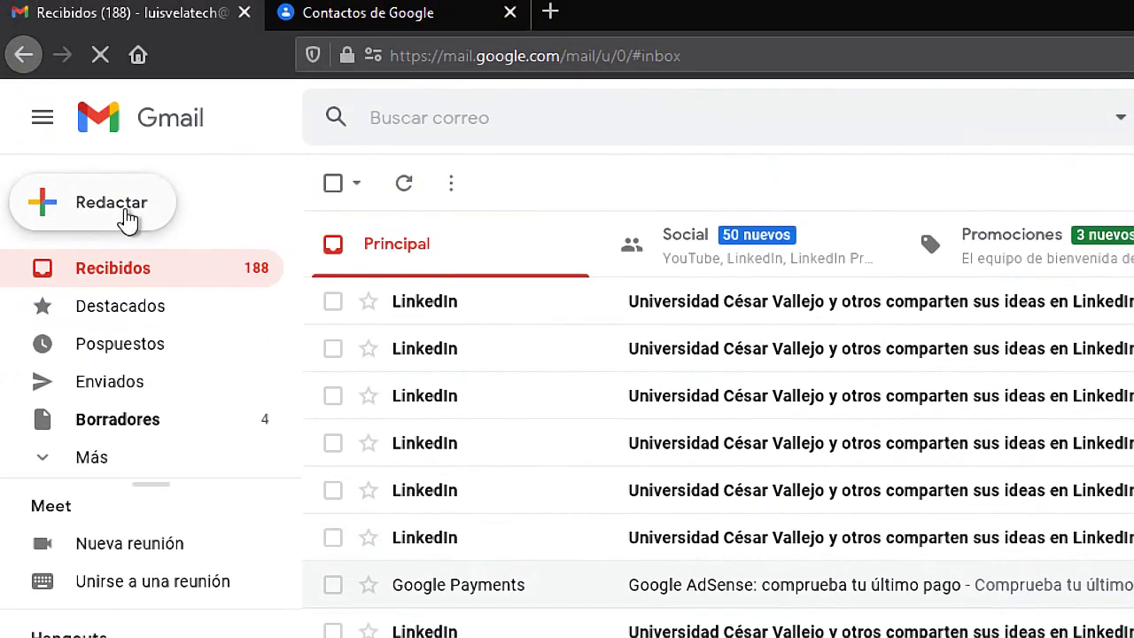
# - Start a new email addressed to the Correo de familiares label group
pyautogui.click(113, 218)
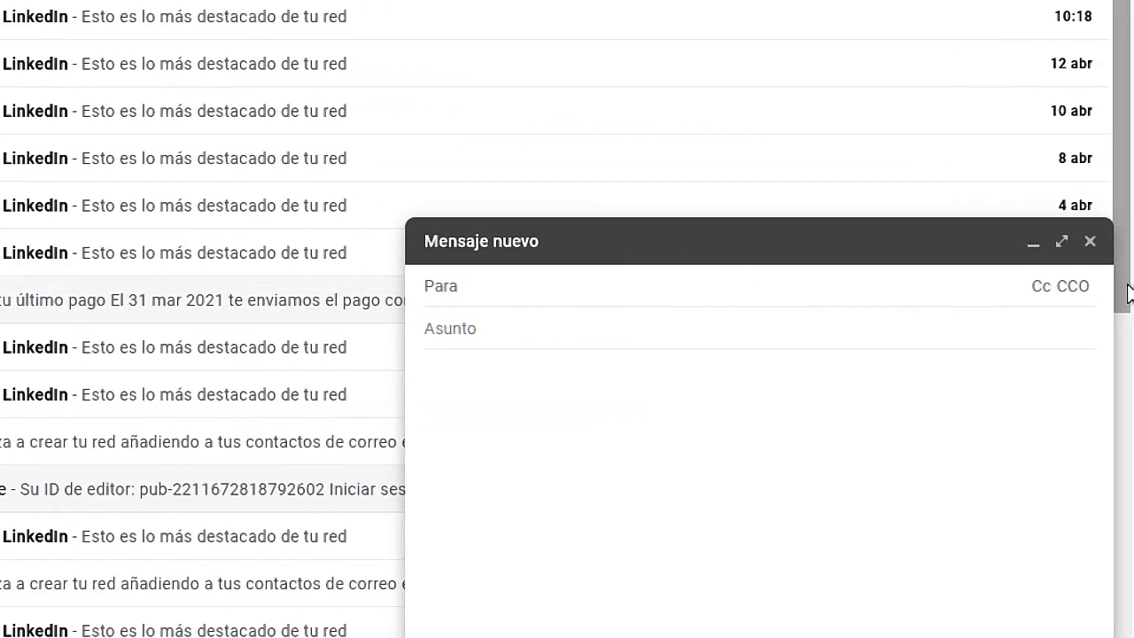
pyautogui.write('Corre')
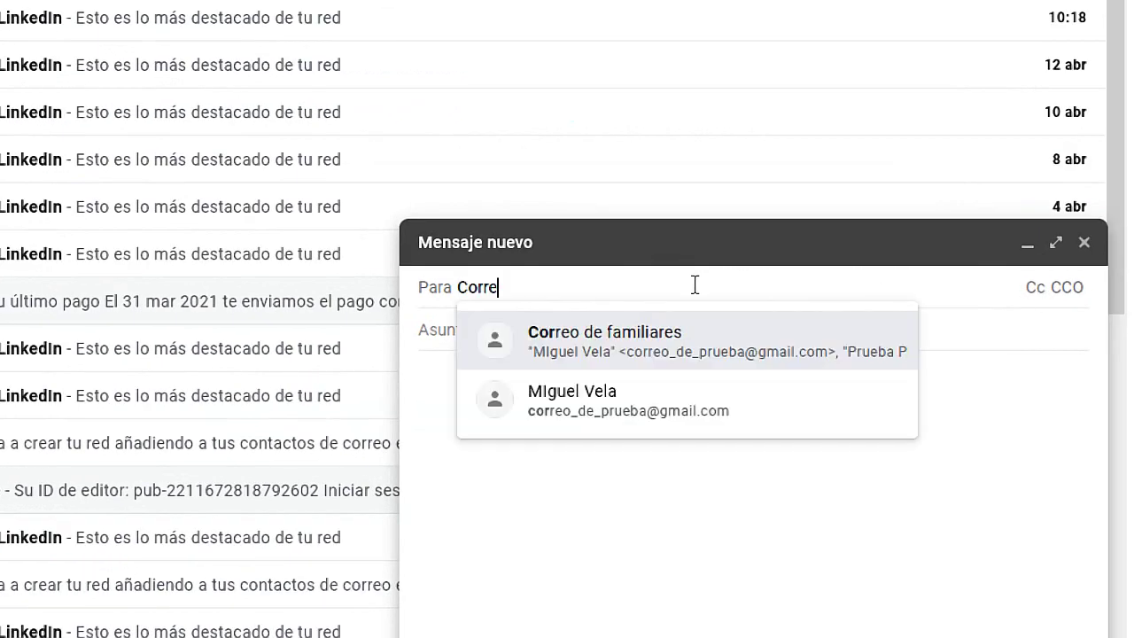
pyautogui.write('o de fa')
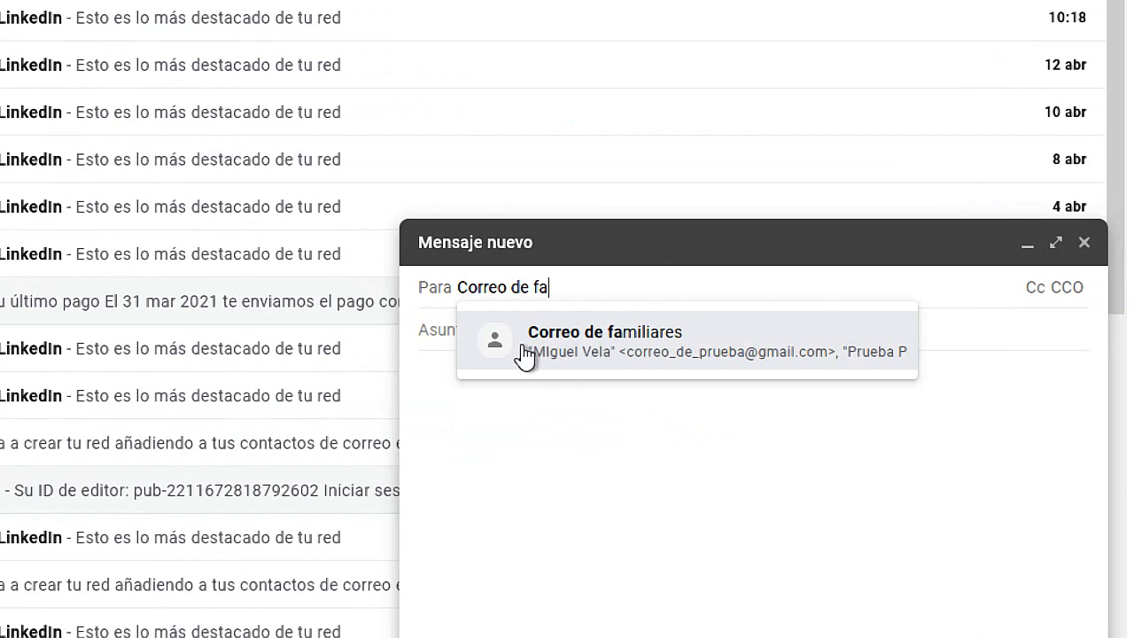
pyautogui.click(626, 355)
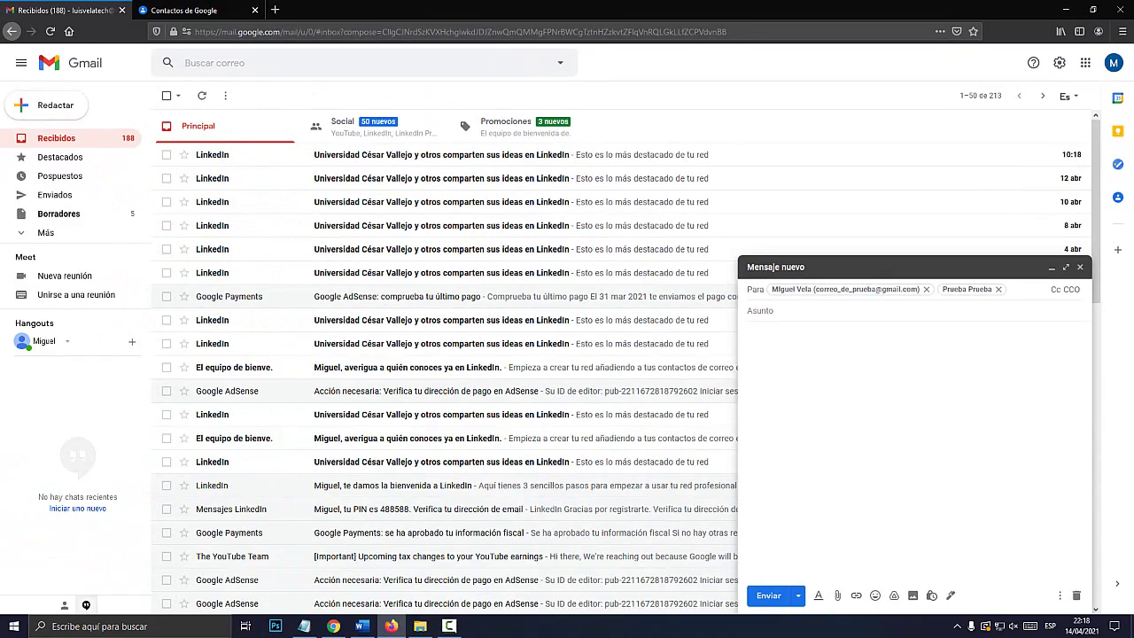
# - Set the subject to 'Saludos' and type the body text 'asdfa sfd asdfa sdfa sdf'
pyautogui.click(714, 358)
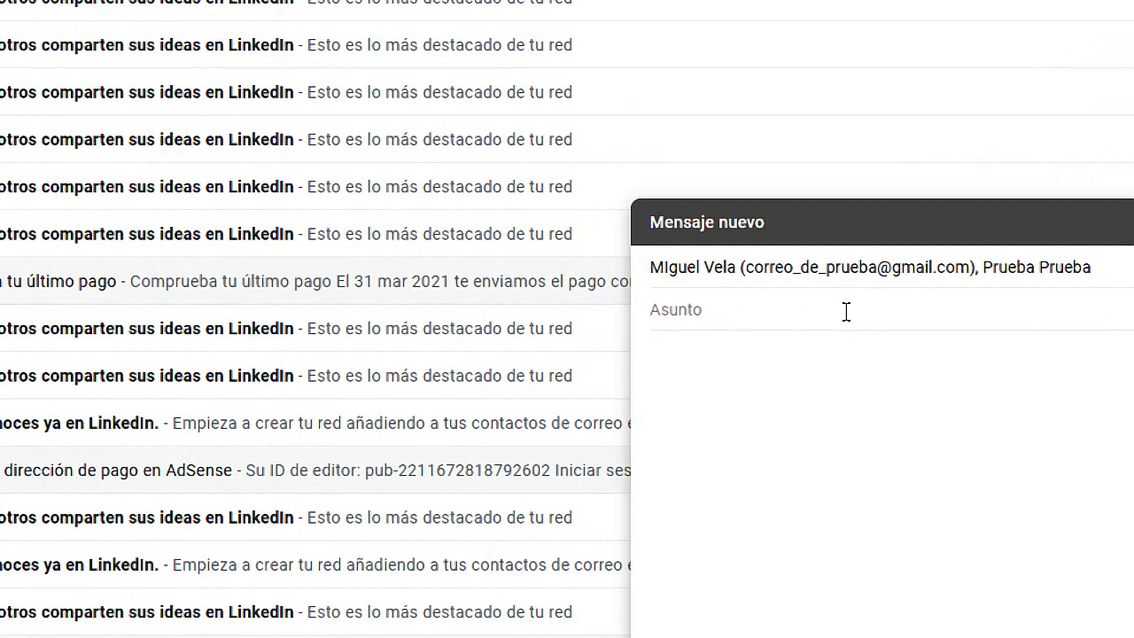
pyautogui.write('Saludos')
pyautogui.click(1008, 360)
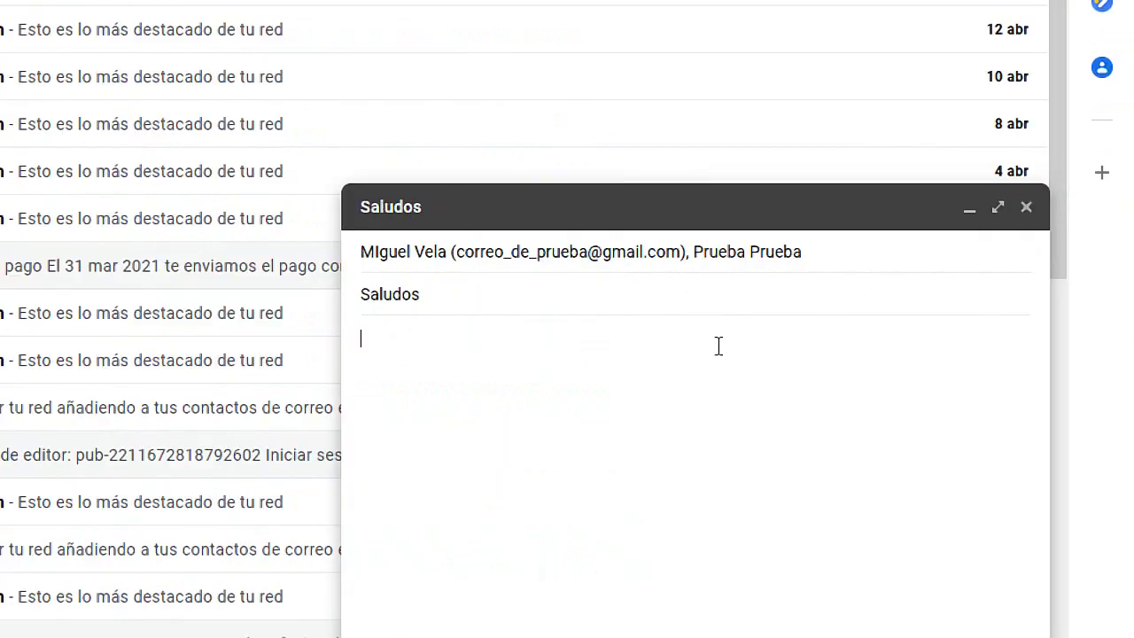
pyautogui.write('asdfa sfd asdfa sdfa sdf')
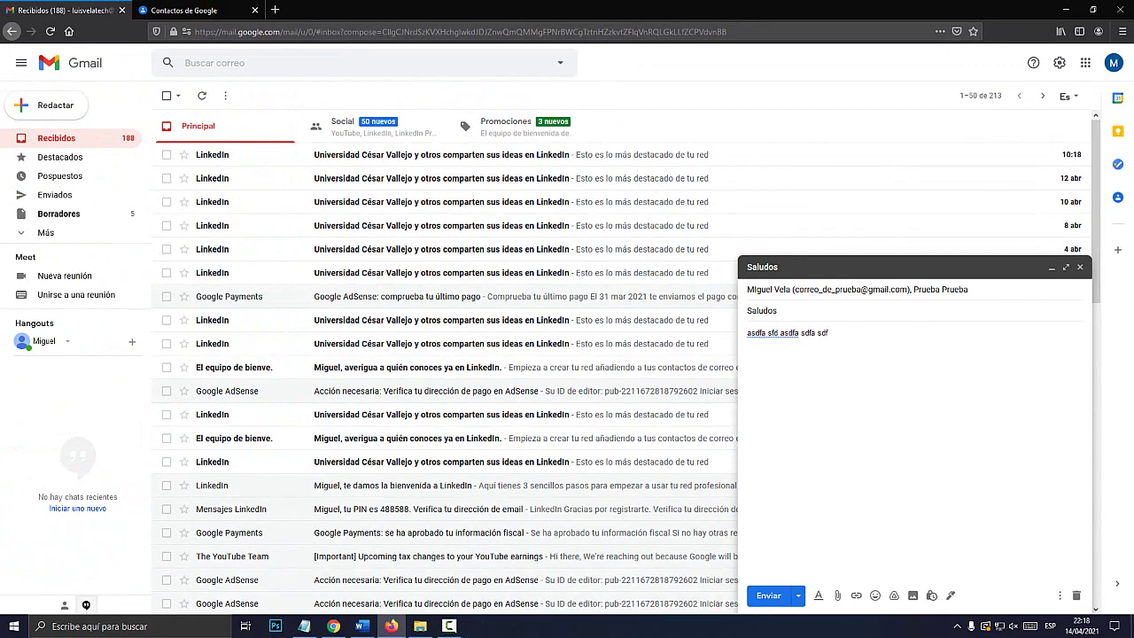